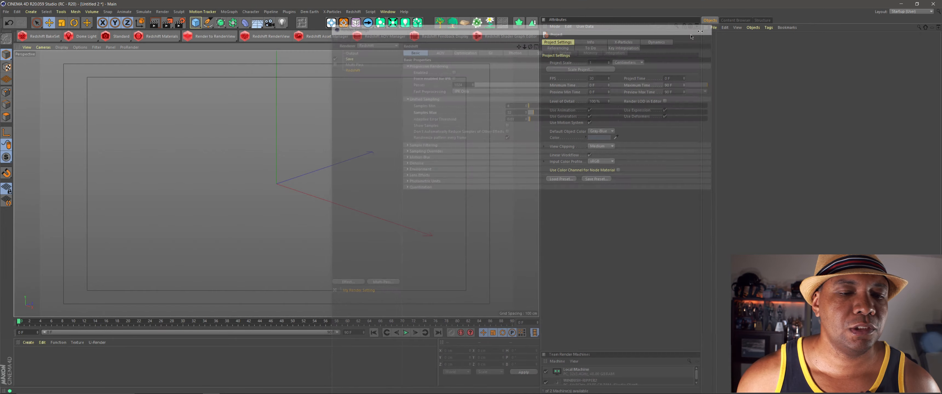
- Switch to Quixel Bridge, export the free Broken Wall asset to Cinema 4D with its current export settings, and return to Cinema 4D
left_click(262, 387)
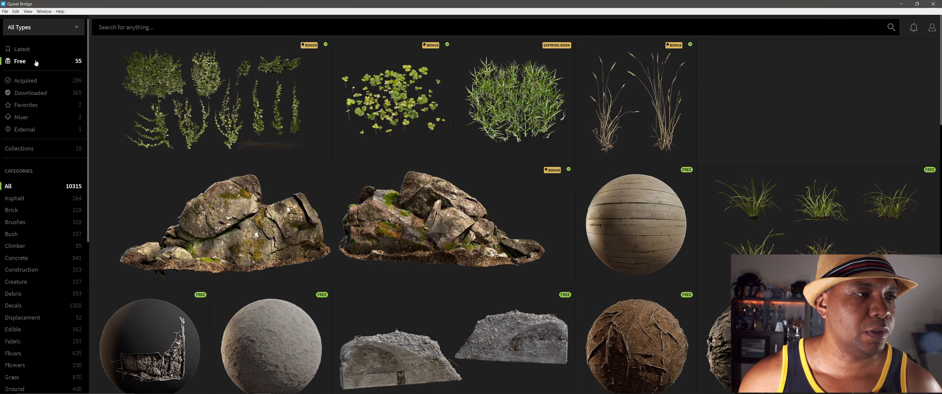
scroll(409, 192, "down", 3)
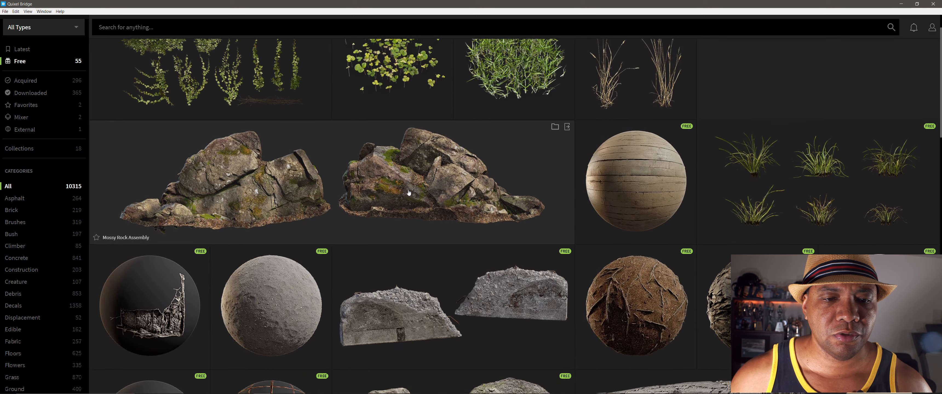
scroll(409, 191, "down", 2)
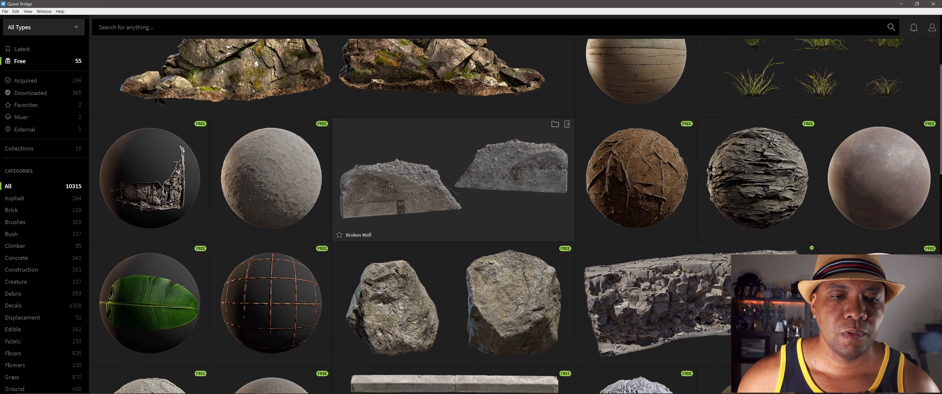
left_click(391, 185)
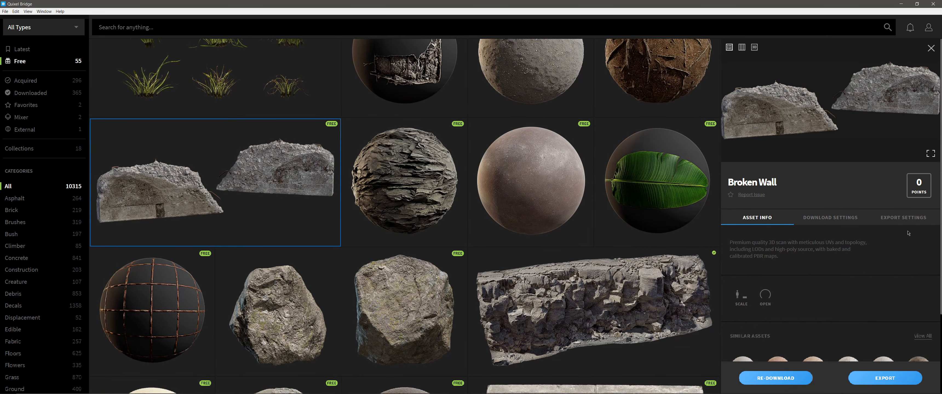
left_click(903, 218)
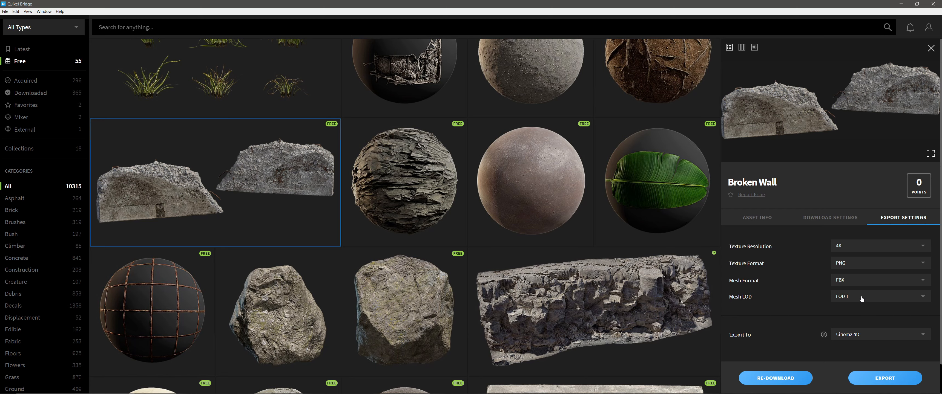
left_click(882, 380)
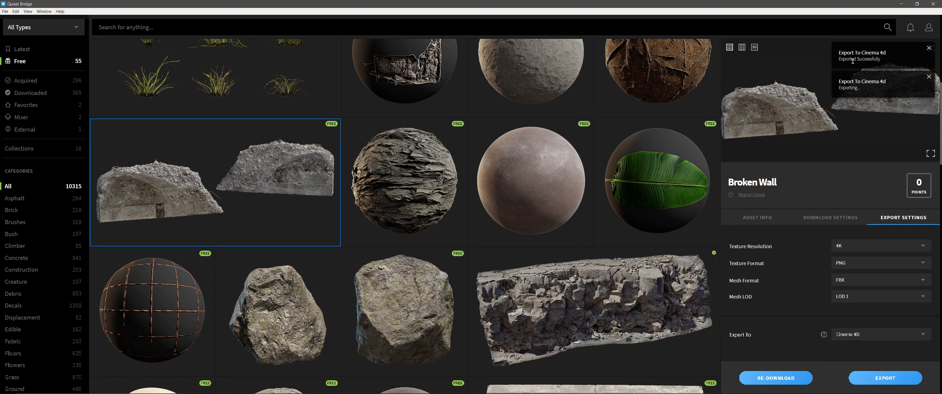
left_click(900, 4)
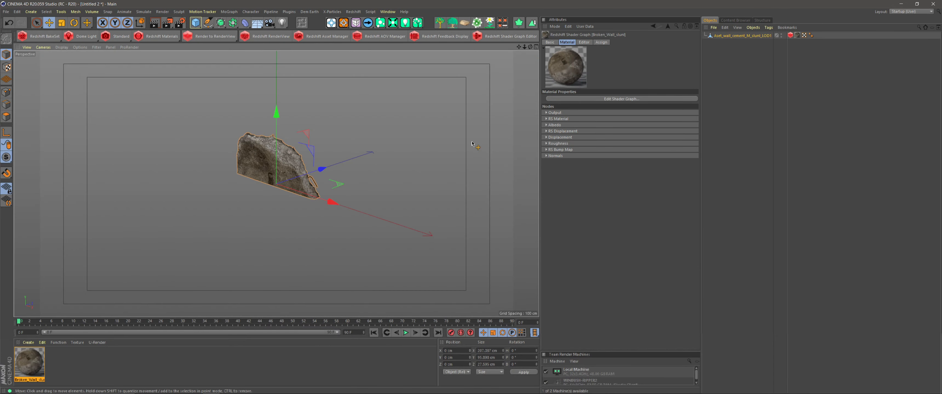
- Inspect the imported wall from its other side, then check its object properties and texture tag
mouse_move(440, 136)
left_mouse_down("alt")
mouse_move(455, 134)
mouse_move(424, 136)
left_mouse_up("alt")
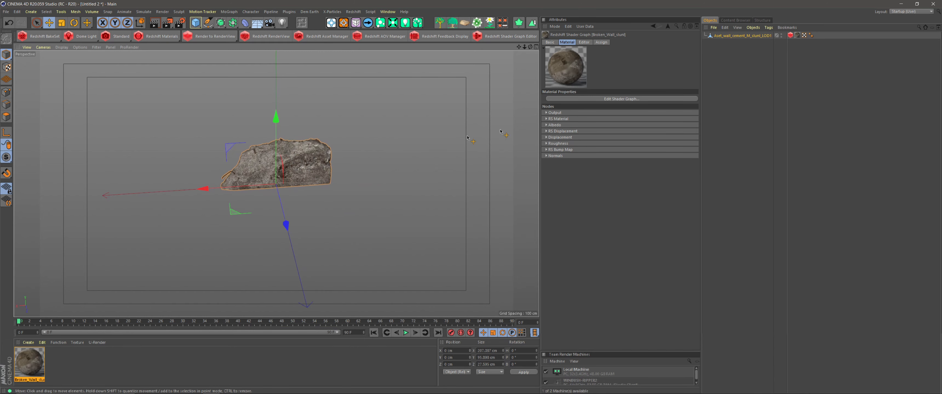
left_click(744, 36)
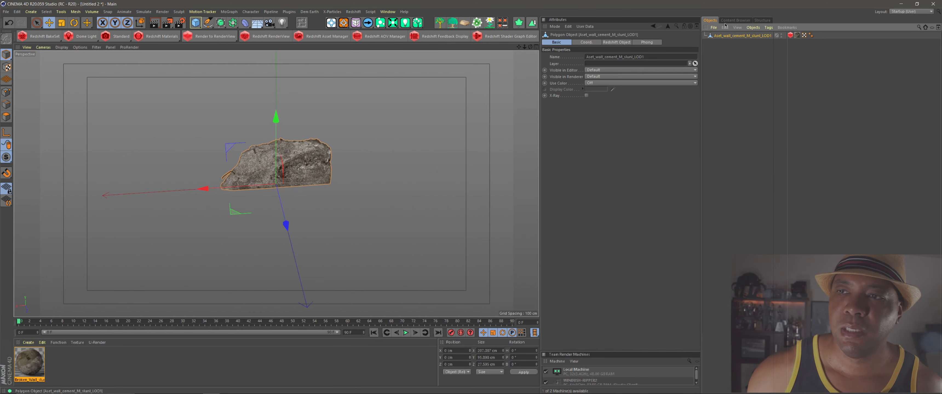
left_click(797, 36)
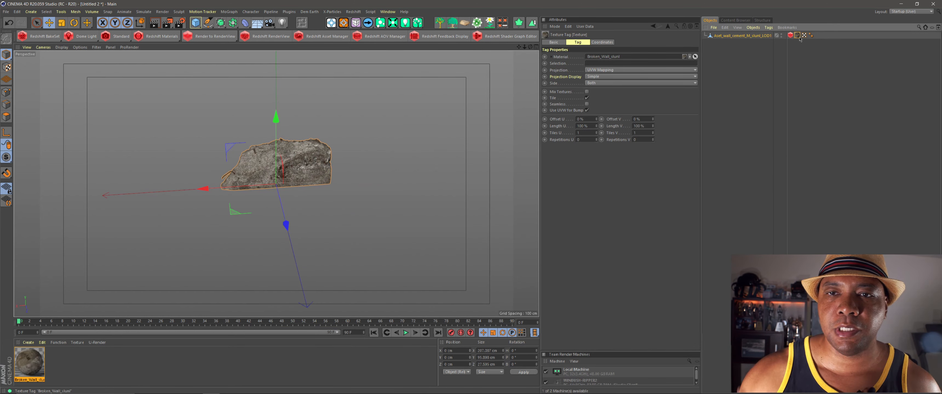
- Examine how the texture nodes connect to the RS Material in the Broken Wall material's shader graph
left_click(34, 367)
double_click(35, 364)
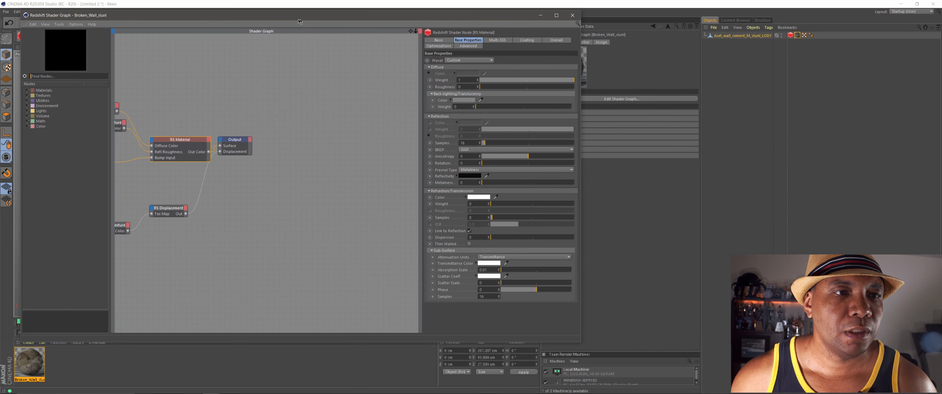
left_click_drag(279, 19, 447, 21)
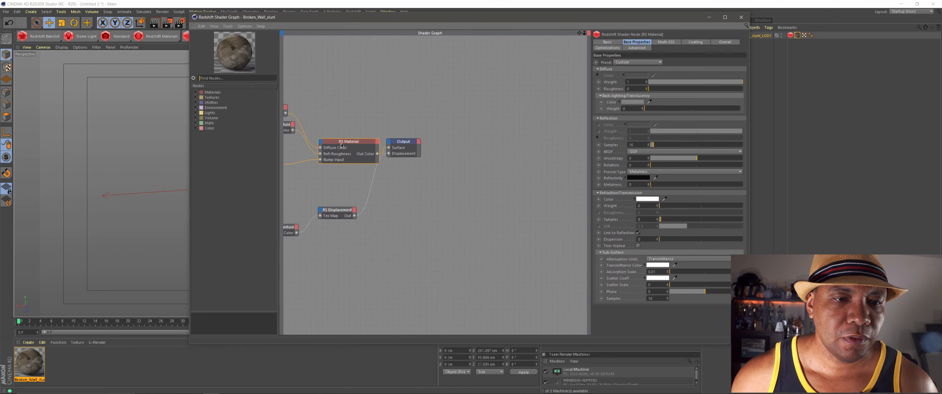
middle_click_drag(341, 145, 437, 150)
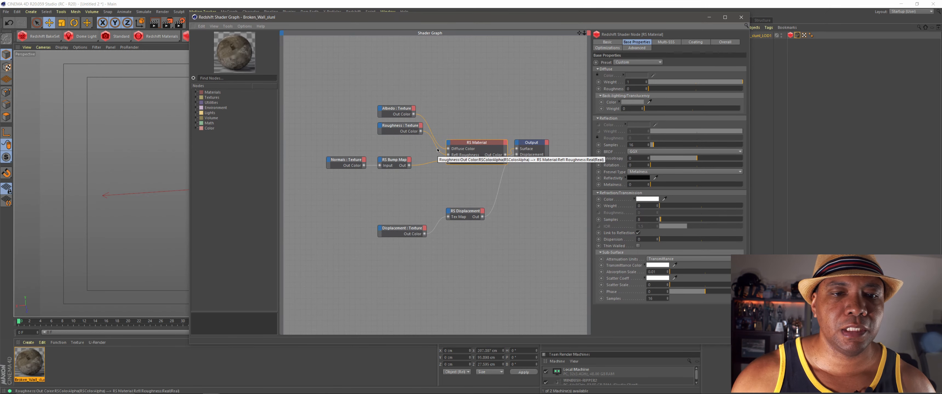
left_click_drag(402, 126, 380, 139)
left_click_drag(389, 115, 397, 141)
left_click(740, 18)
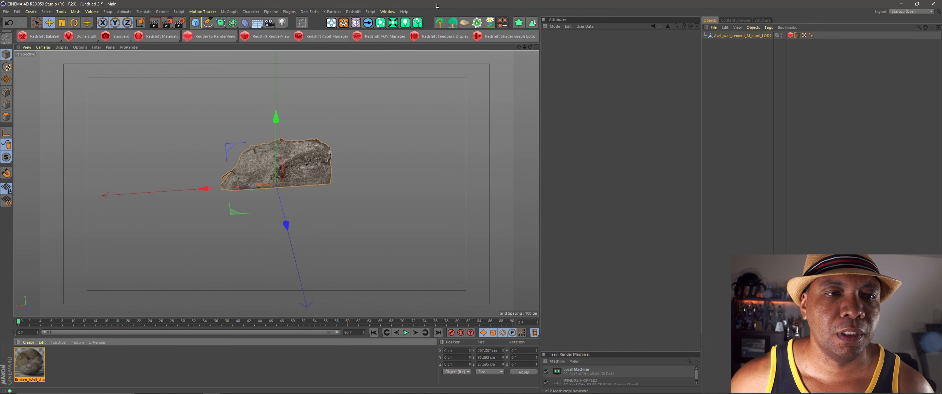
- Add an X-Particles system and move its emitter about 138 cm along Z, in front of the wall
left_click(343, 22)
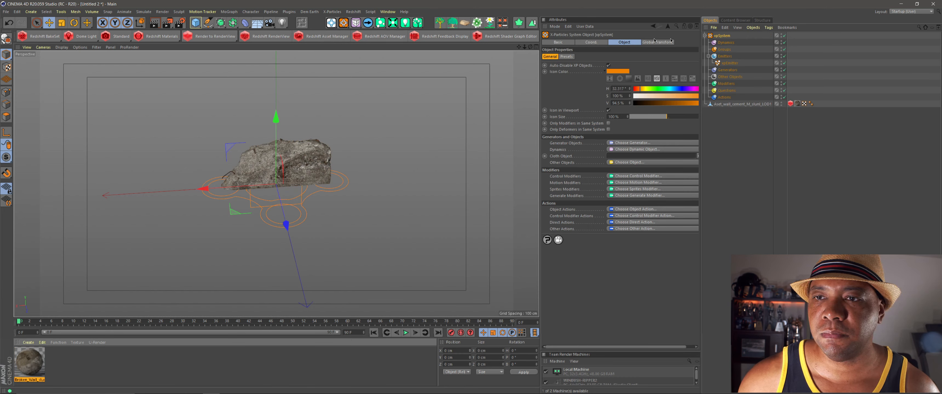
left_click(729, 63)
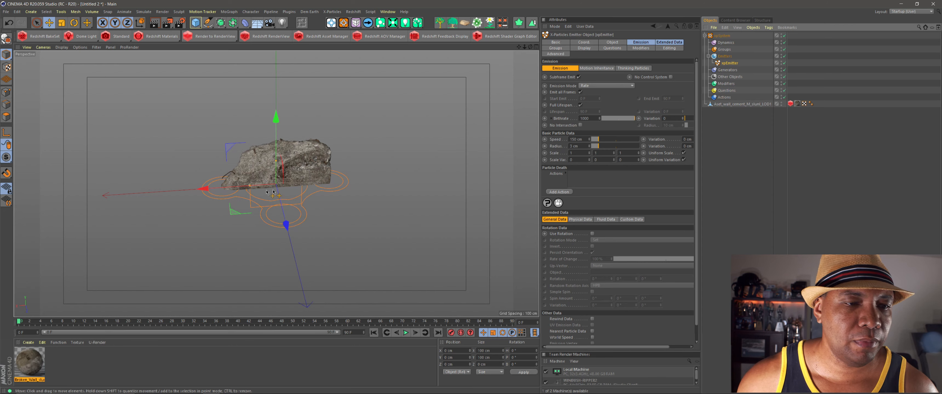
left_click_drag(283, 221, 292, 244)
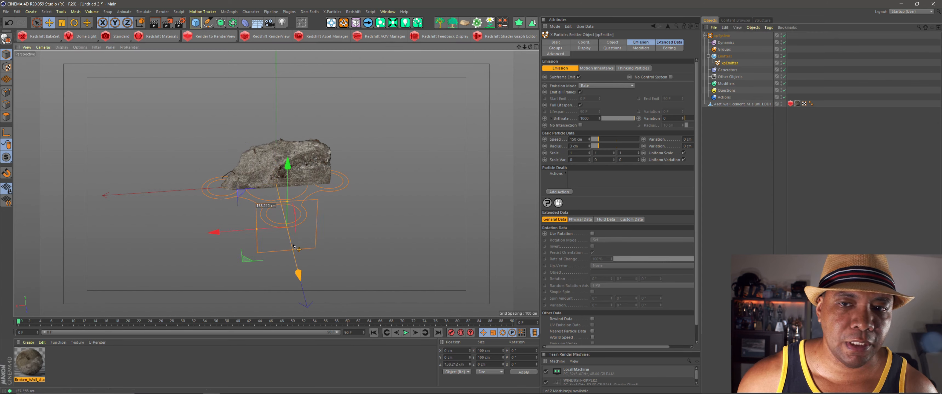
- Set the emitter plane to Z- and preview the particle emission, returning the timeline to the start
left_click(612, 42)
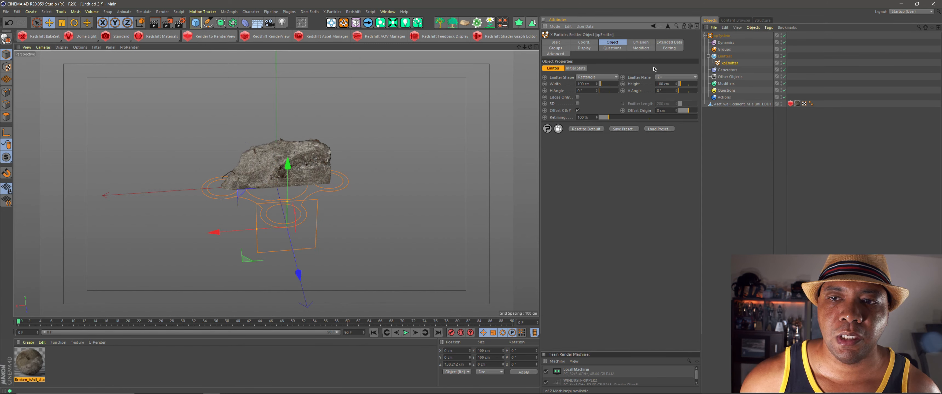
left_click(660, 77)
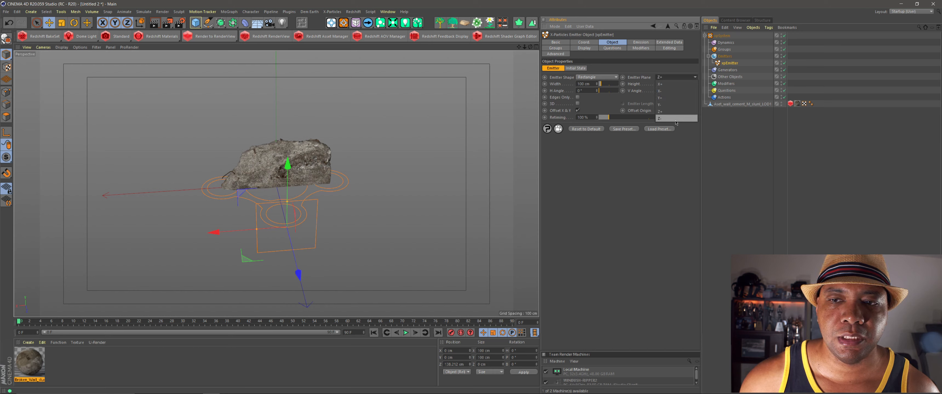
left_click(661, 118)
left_click_drag(328, 299, 423, 291, "alt")
left_click(404, 334)
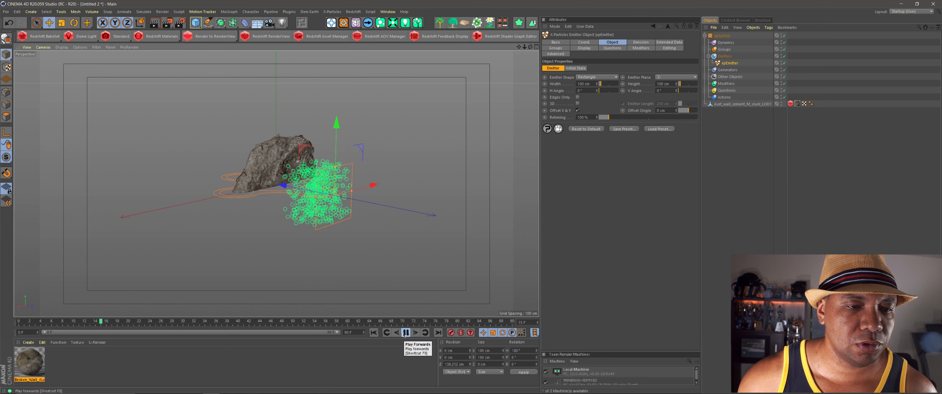
left_click(404, 333)
left_click(374, 332)
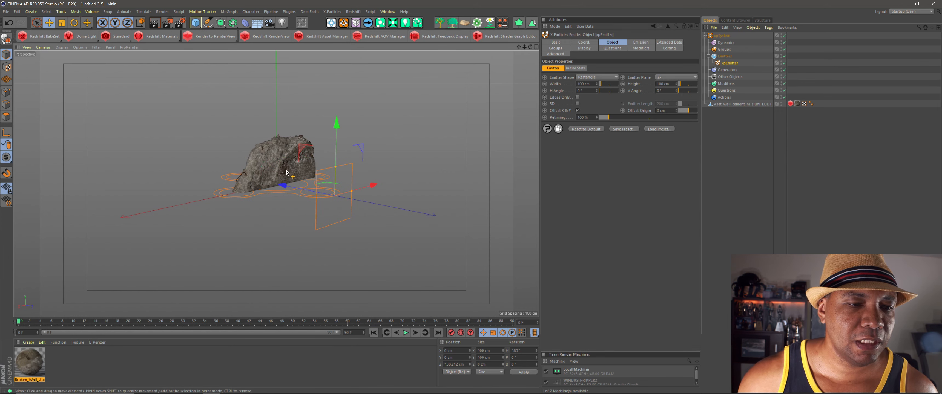
- Scale the wall object to 8 on the X, Y and Z axes
left_click(287, 173)
left_click(586, 42)
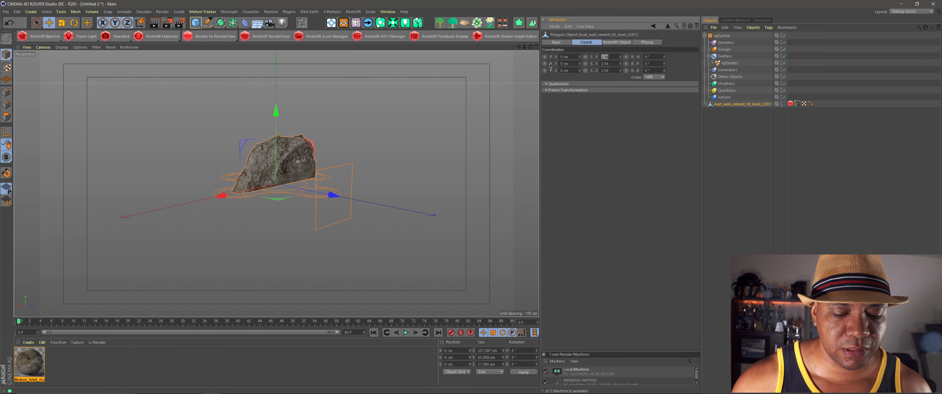
key("Tab")
type("8")
key("Tab")
type("8")
key("Tab")
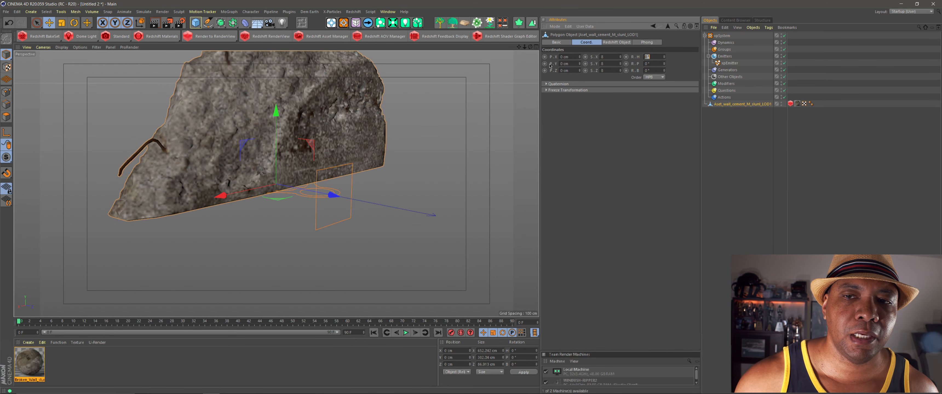
scroll(304, 152, "down", 5)
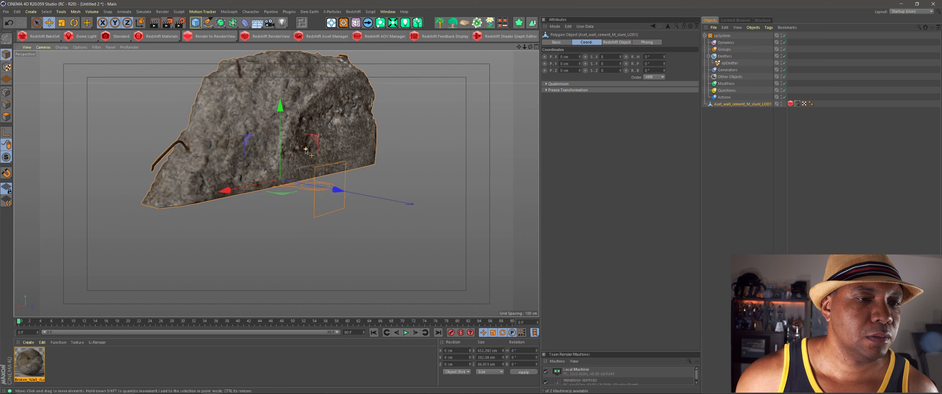
middle_click_drag(305, 153, 260, 186, "alt")
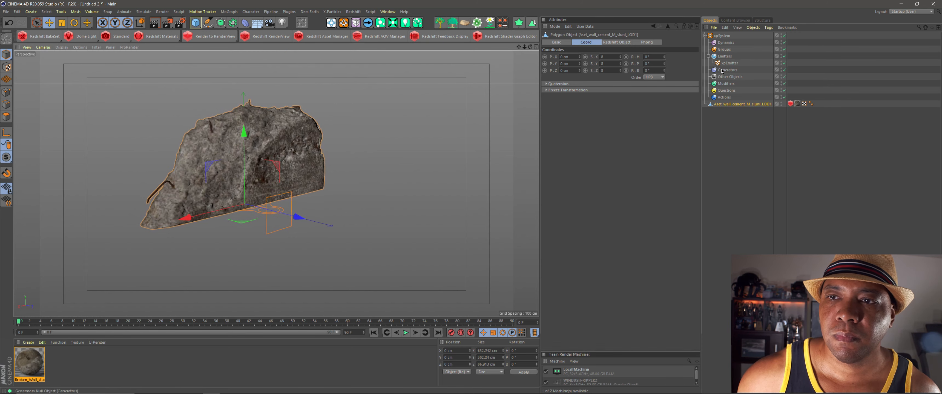
- Raise the emitter to a Y position of about 263 cm and shift it along X to the wall's sloping end
left_click(731, 63)
left_click_drag(283, 164, 280, 63)
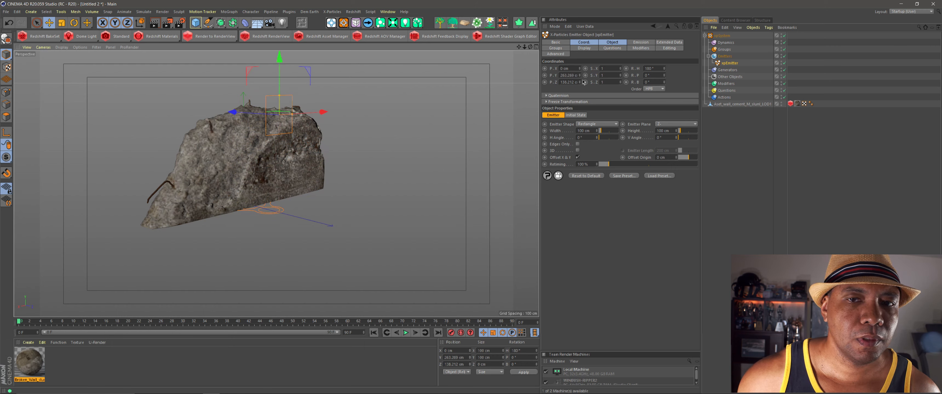
left_click(536, 47)
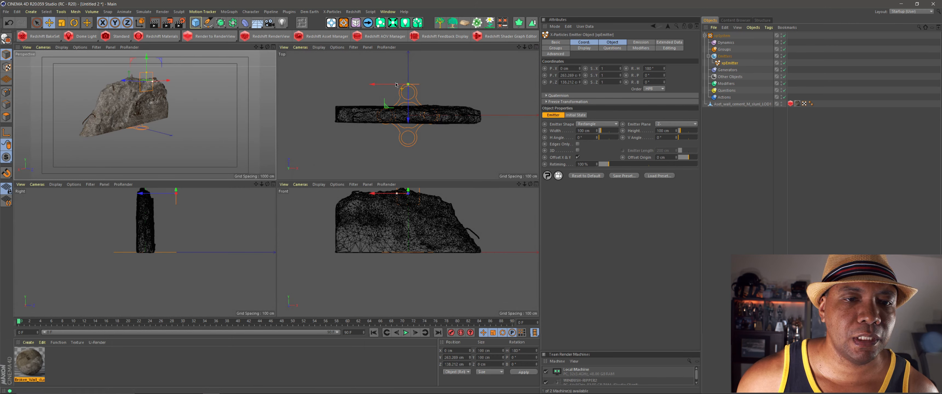
left_click_drag(380, 85, 449, 83)
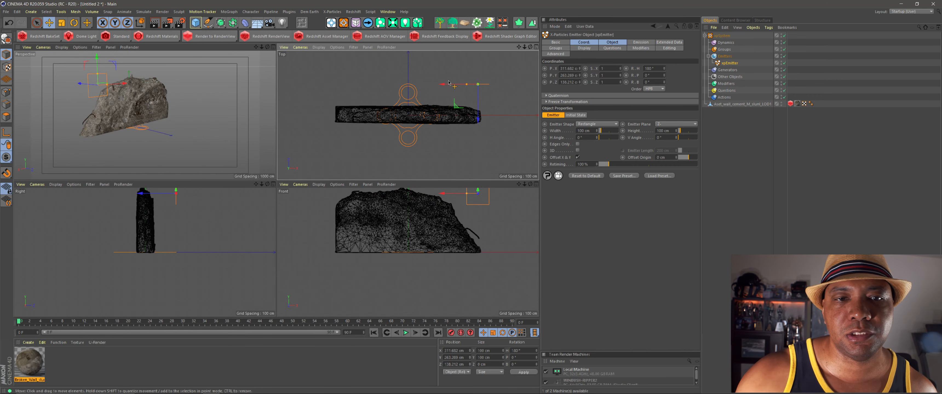
middle_click(272, 61)
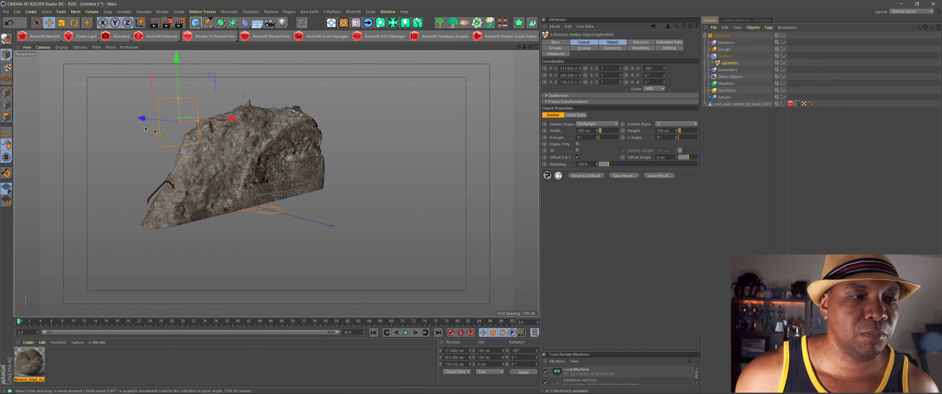
- Set the emitter's particle speed to 300 cm with 30 cm variation and the radius to 1.5 cm, and preview the emission
left_click(639, 42)
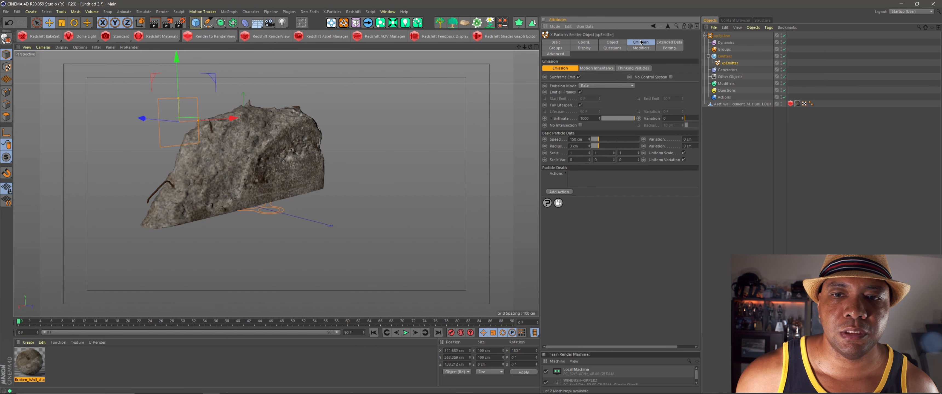
left_click(580, 139)
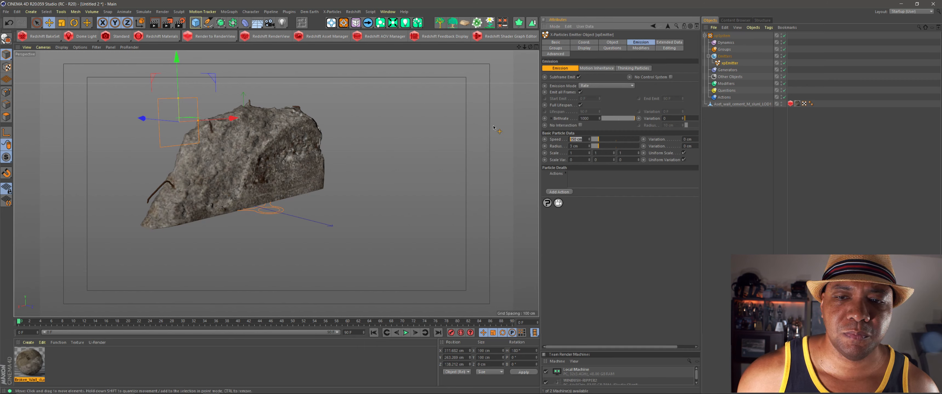
type("30")
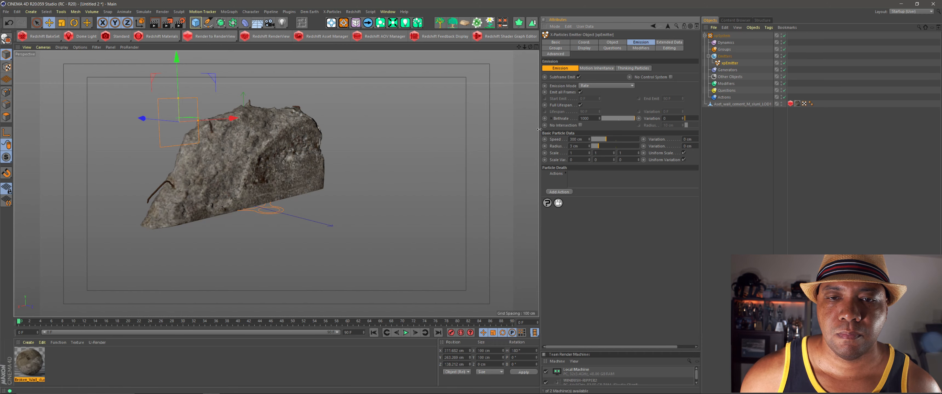
left_click_drag(539, 129, 489, 129)
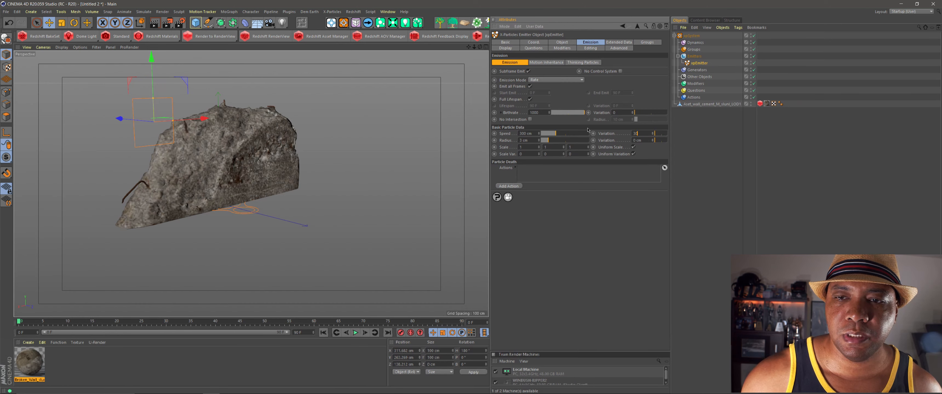
left_click(526, 140)
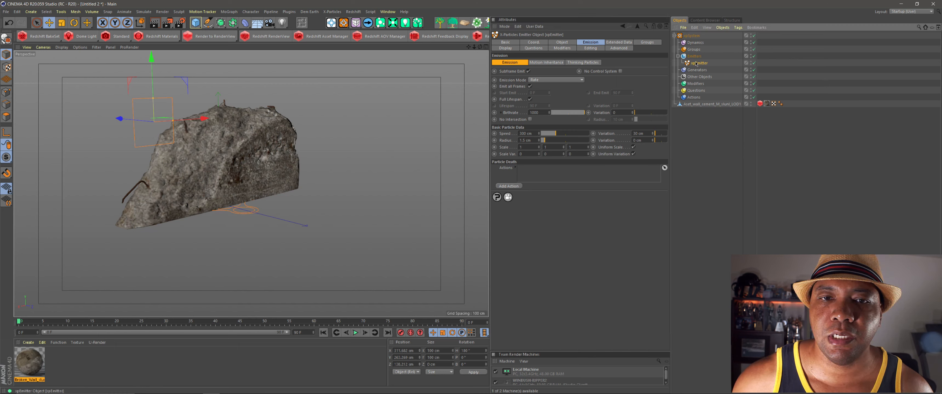
left_click(355, 333)
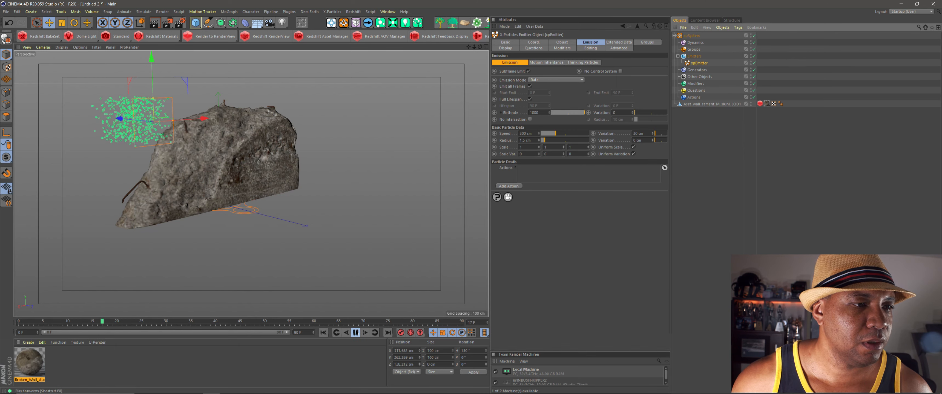
- Stop the emission preview, add an xpGravity motion modifier to the particle system, and preview the falling particles
left_click(355, 332)
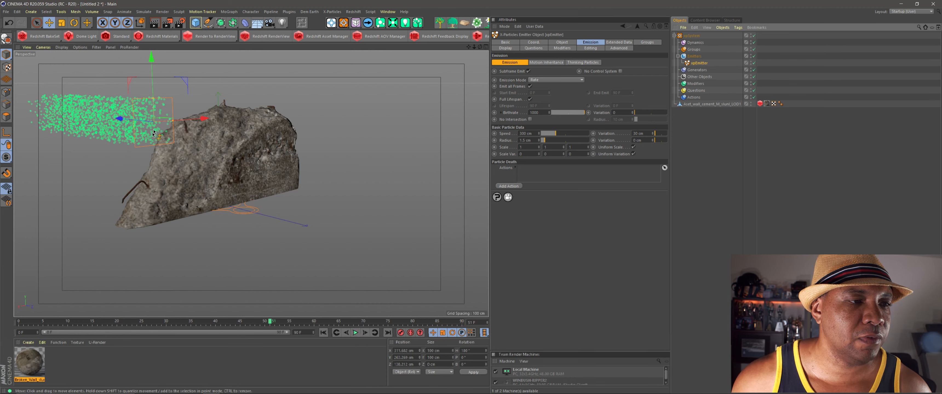
left_click(323, 333)
left_click(695, 84)
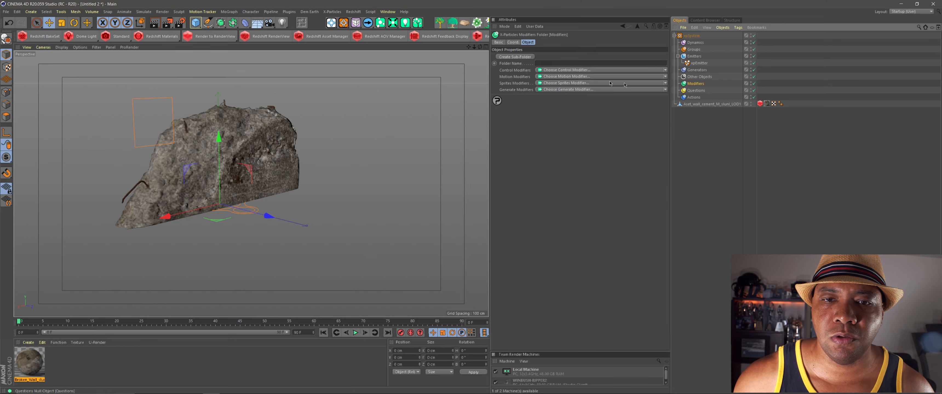
left_click(547, 76)
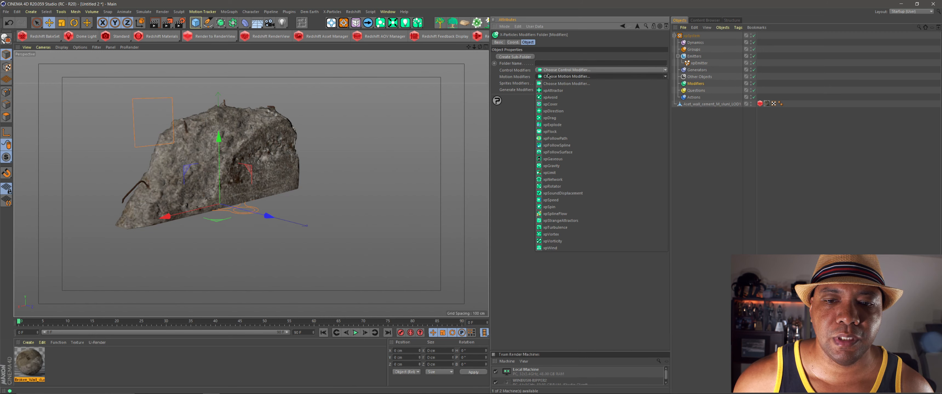
left_click(565, 166)
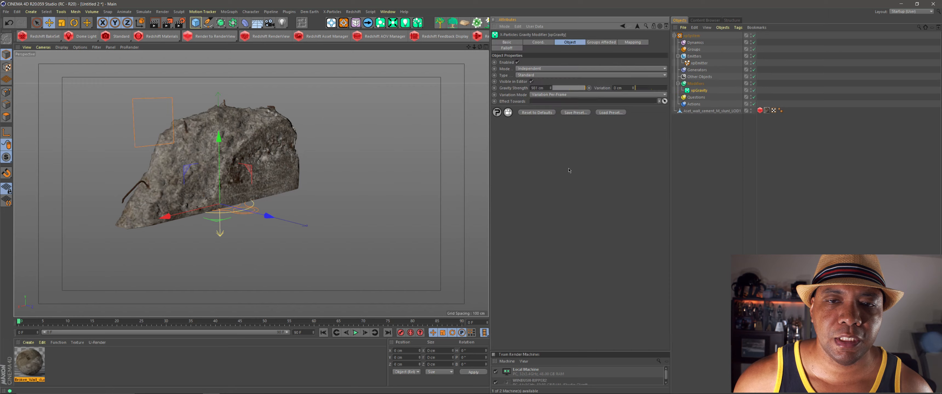
left_click(355, 333)
left_click(355, 333)
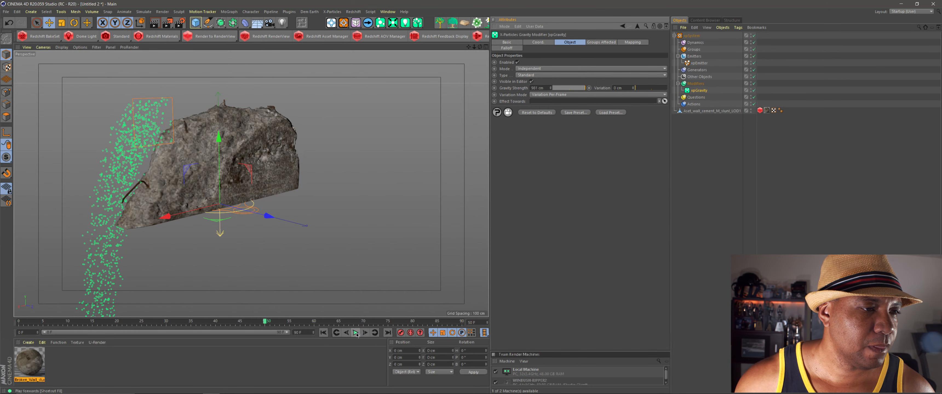
- Set the xpGravity strength to 500 cm and preview the particles from the start, then return the timeline to frame 0
left_click_drag(242, 146, 232, 167, "alt")
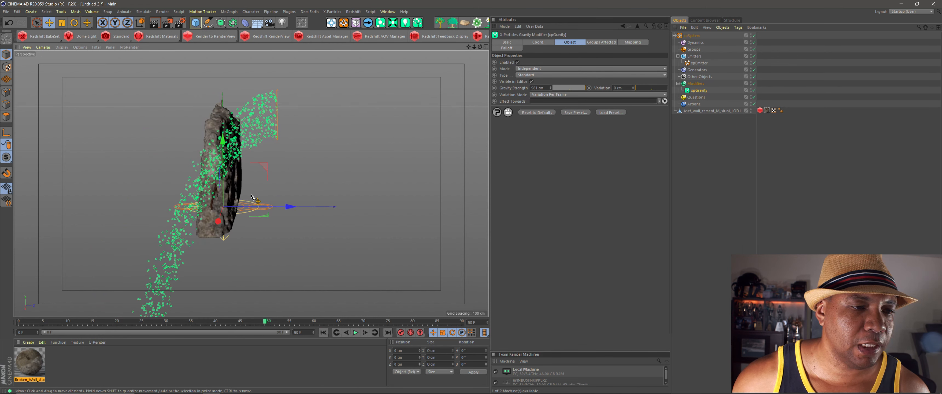
left_click_drag(546, 87, 464, 86)
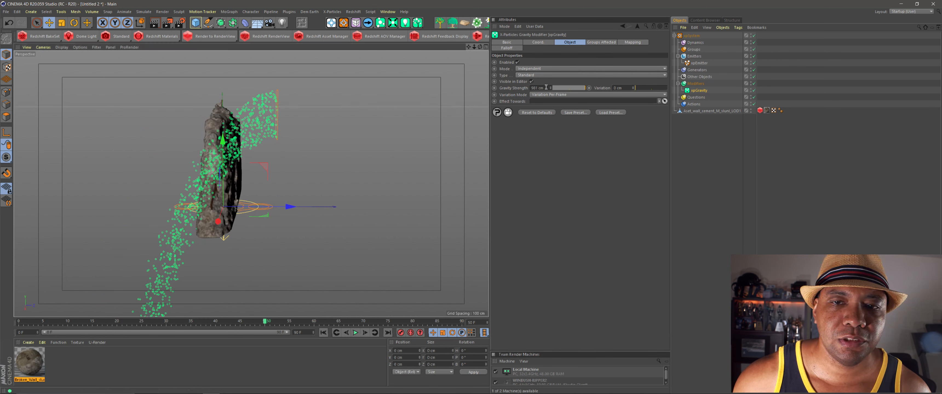
type("500")
key("Return")
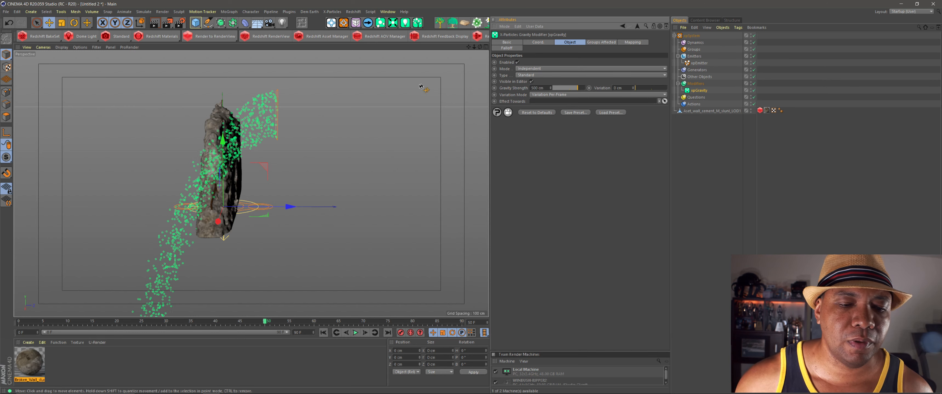
left_click(323, 332)
left_click(355, 332)
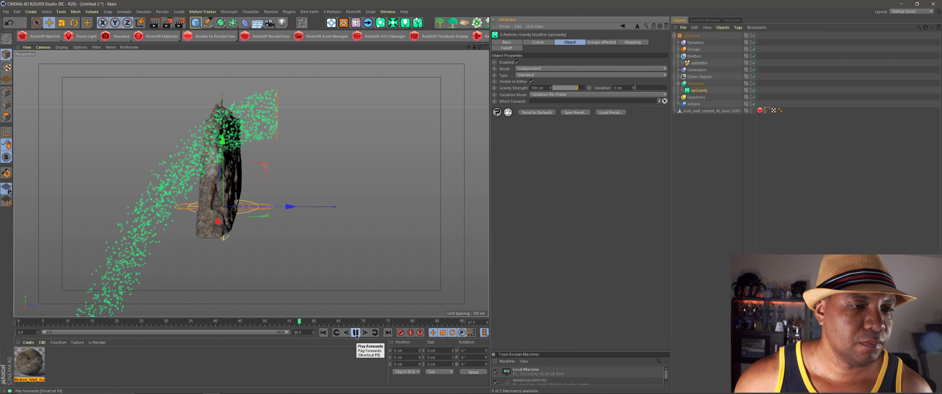
left_click(355, 333)
left_click(323, 332)
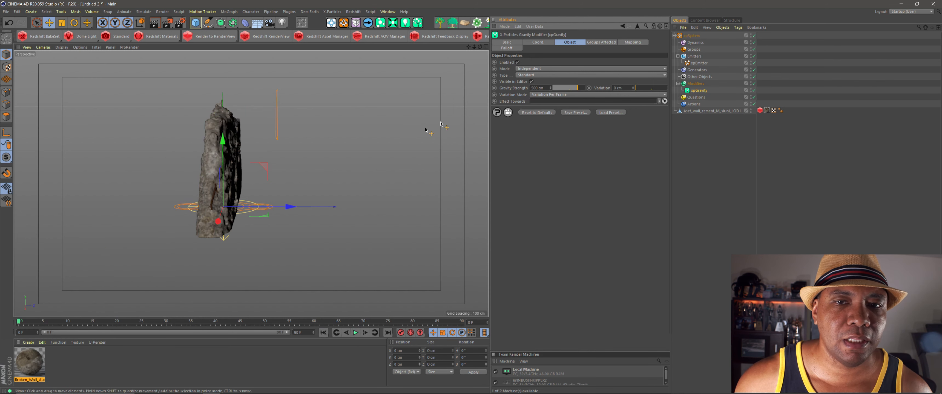
- Set the xpEmitter's X position to 310 cm and keyframe that position at frame 0
left_click(698, 64)
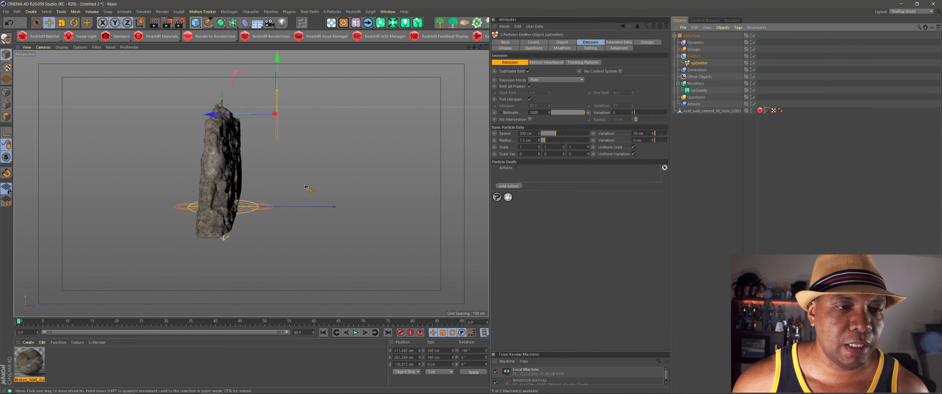
left_click_drag(306, 187, 219, 198, "alt")
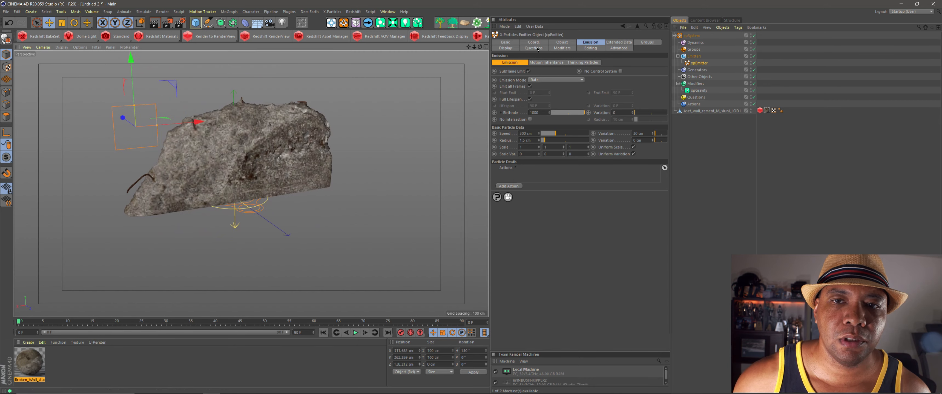
left_click(538, 42)
double_click(516, 63)
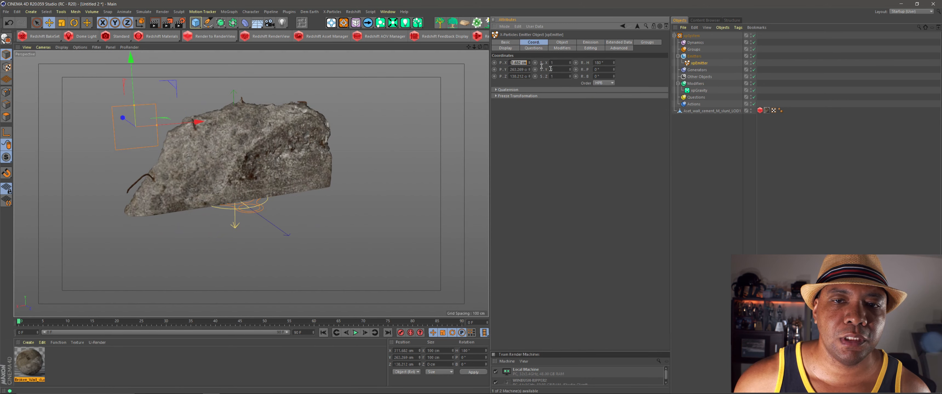
type("310")
key("Return")
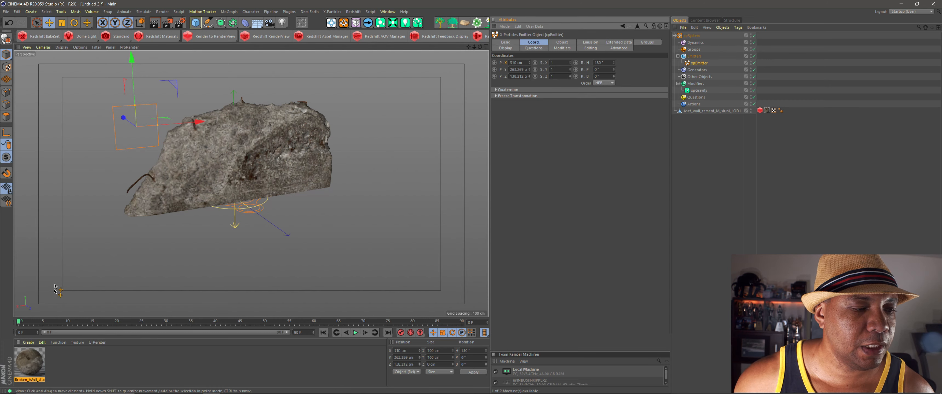
left_click(494, 63, "ctrl")
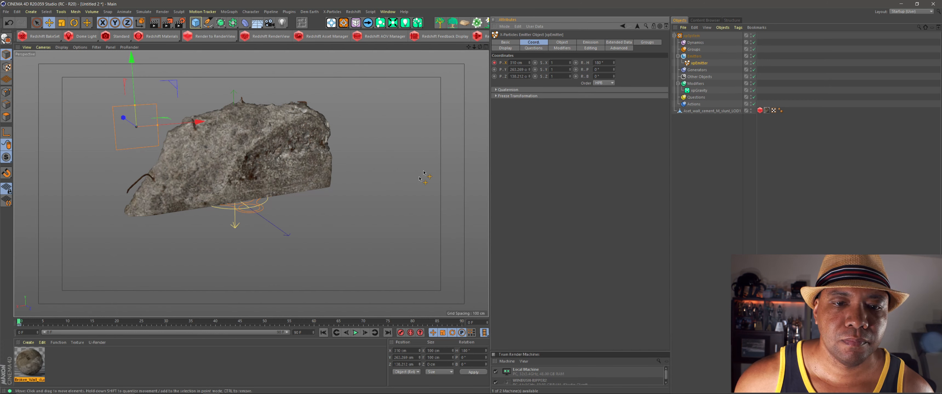
- Extend the project to 200 frames, stop the emitter animation preview and return the timeline to the start
left_click_drag(304, 333, 169, 327)
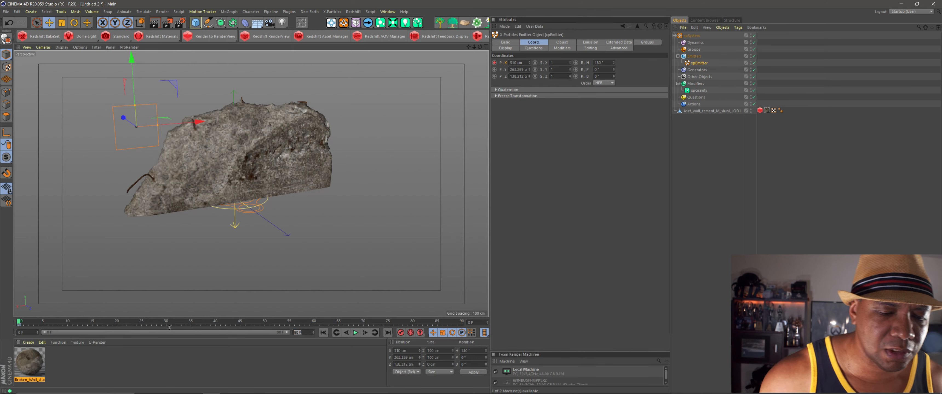
type("200")
key("Return")
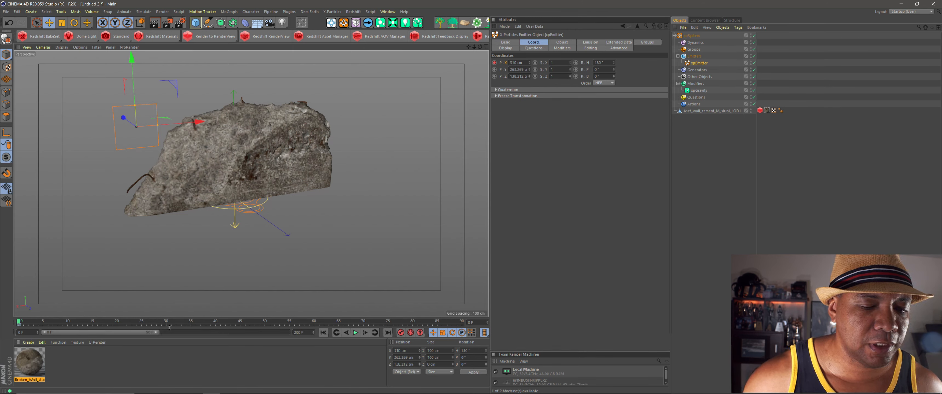
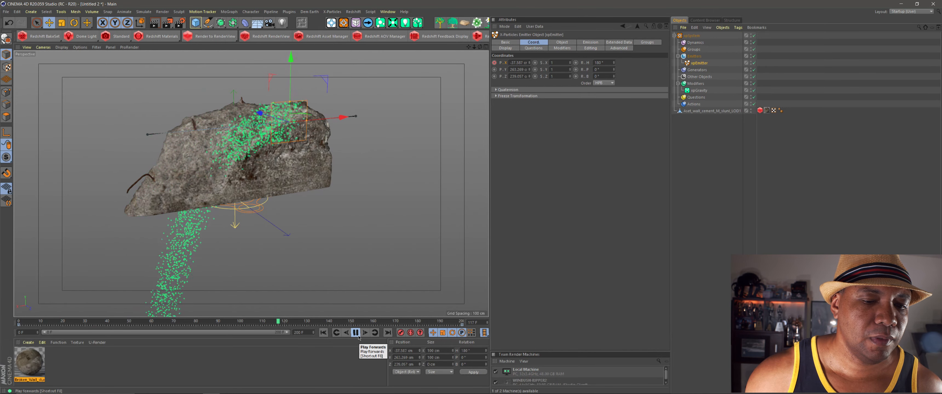
left_click(356, 335)
left_click(326, 334)
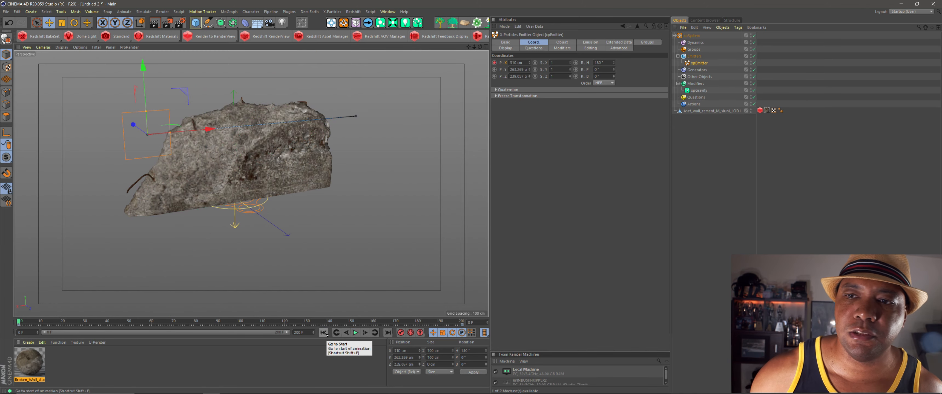
- Create a vertex map on the wall object in polygon mode with Set Vertex Weight, keeping the mode at Set
left_click(703, 112)
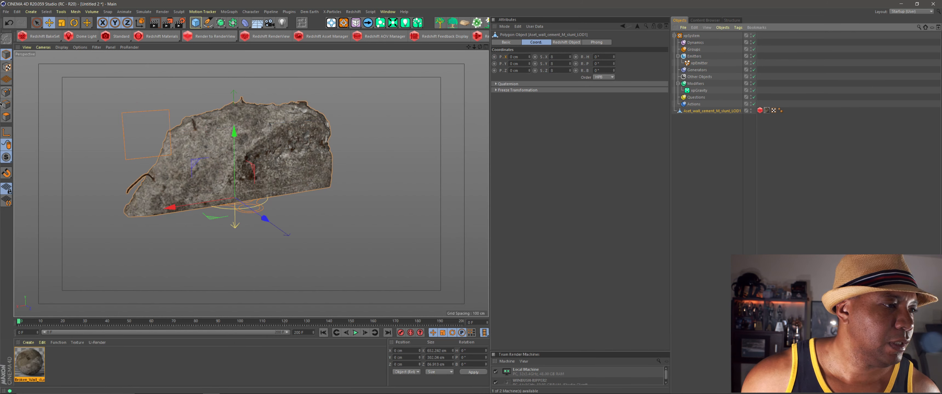
left_click(7, 118)
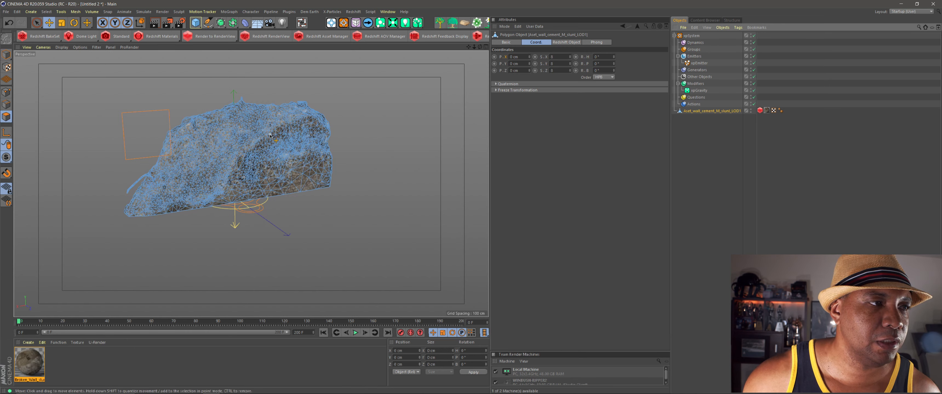
left_click(45, 12)
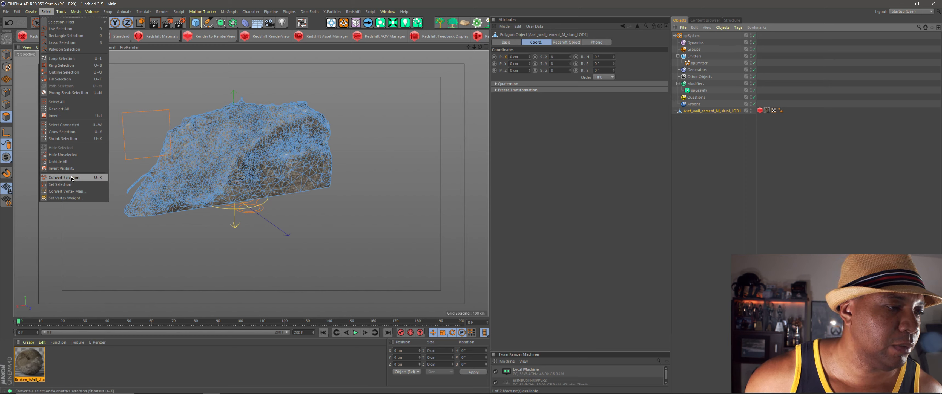
left_click(71, 198)
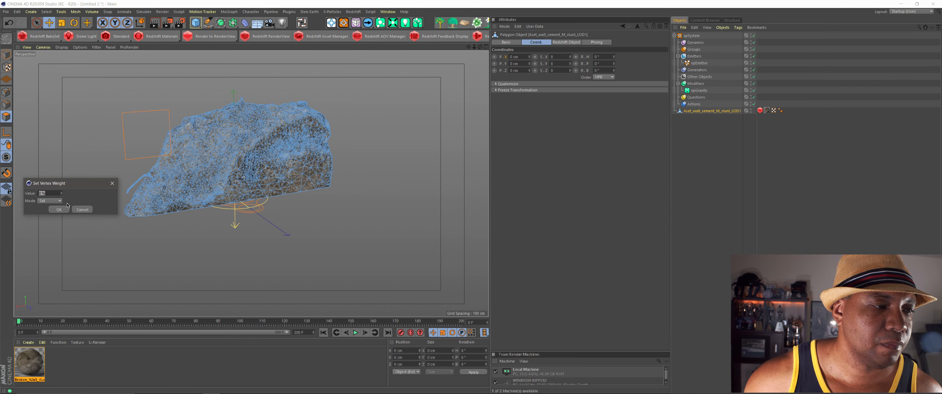
left_click_drag(73, 184, 361, 122)
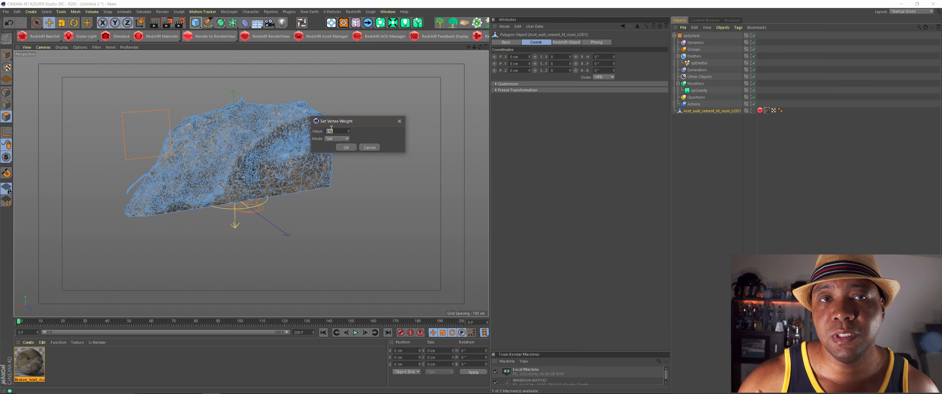
left_click_drag(331, 128, 339, 129)
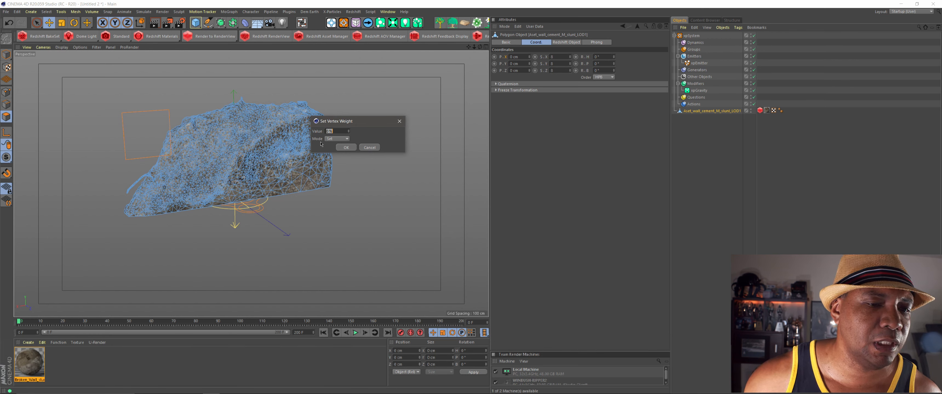
left_click(350, 149)
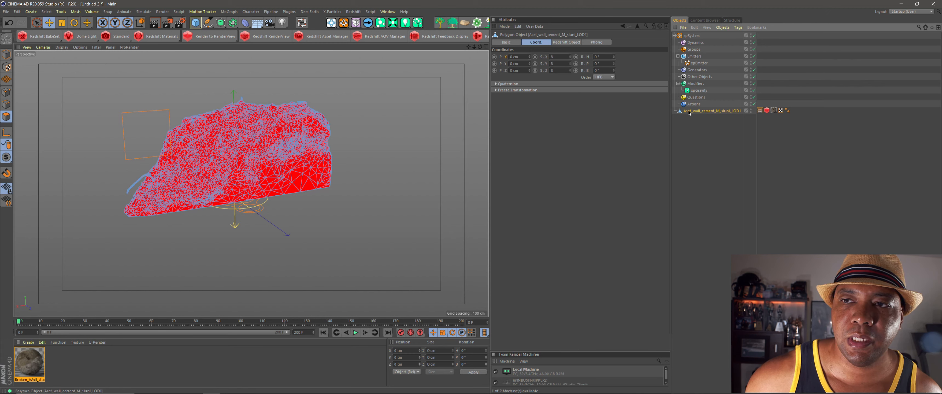
- Add an X-Particles xpWetMap tag to the wall and assign the wall's vertex map as its Vertex Map Out
left_click(739, 27)
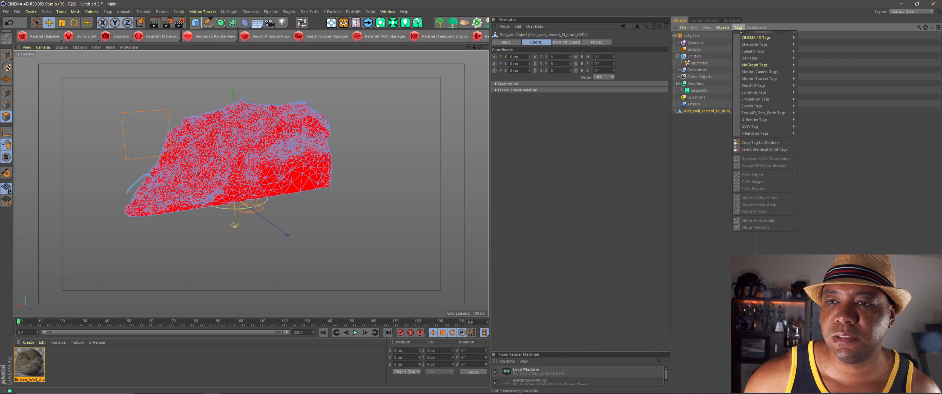
mouse_move(759, 135)
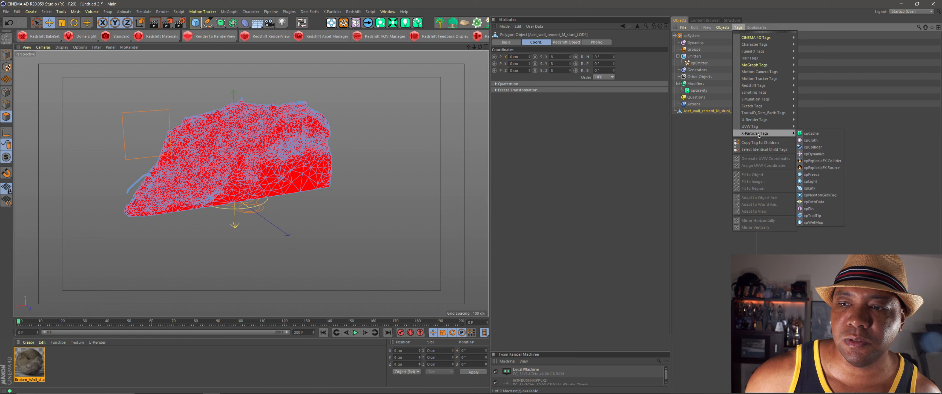
left_click(814, 223)
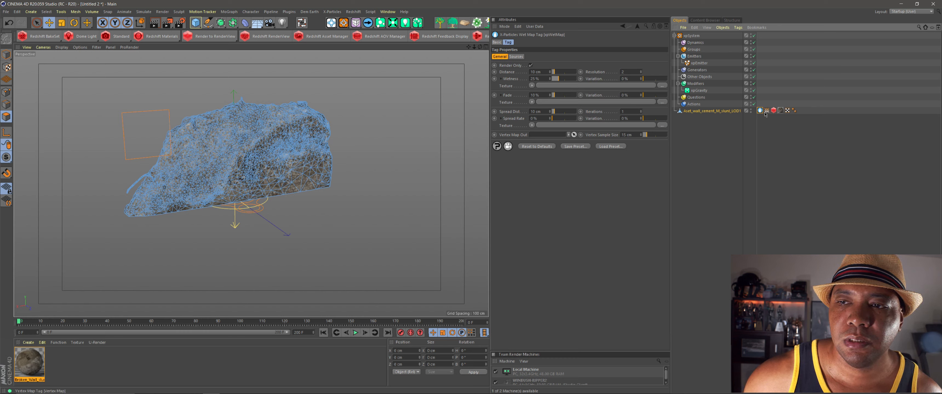
left_click_drag(765, 112, 547, 135)
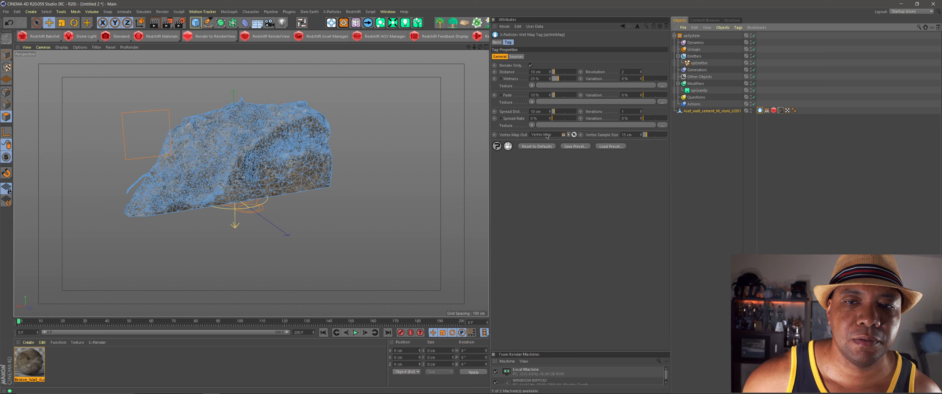
- Add the xpEmitter as the wet map's particle source and display the wall's vertex map
left_click(516, 57, "shift")
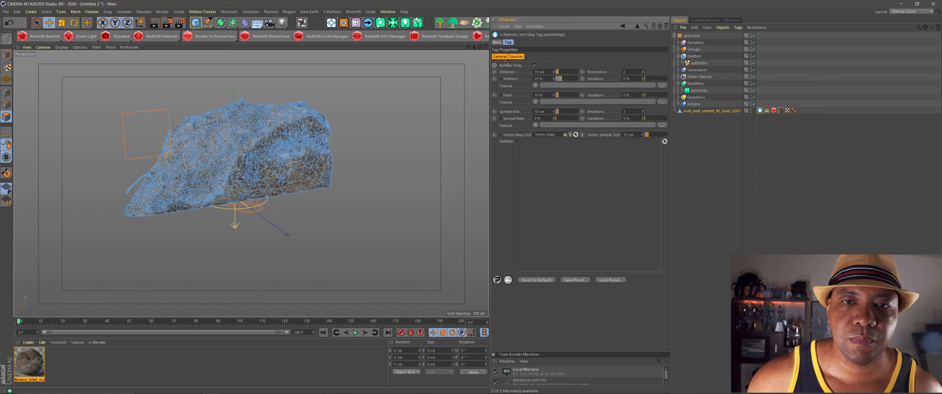
left_click(515, 57)
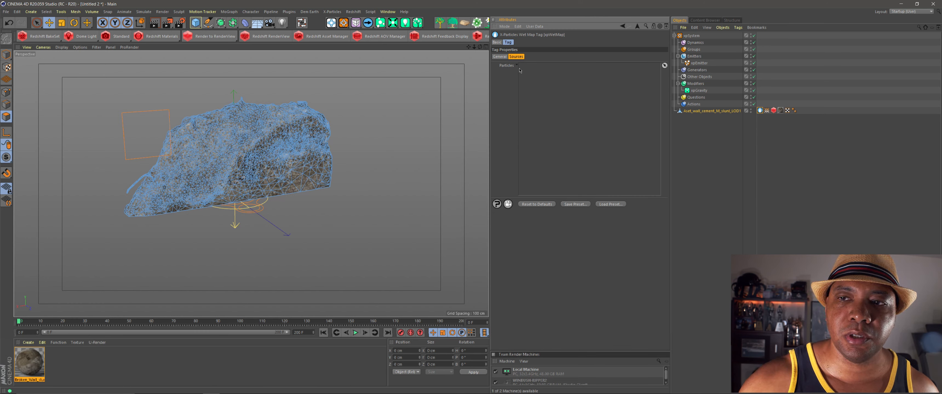
left_click(699, 63)
left_click_drag(577, 97, 578, 98)
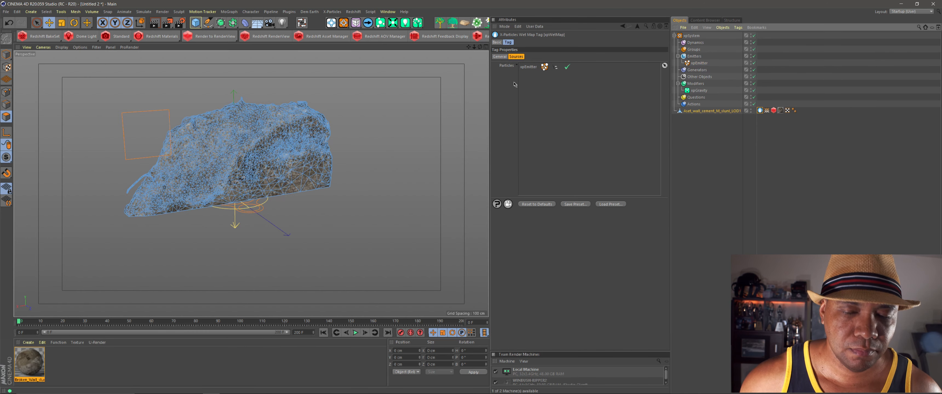
left_click(500, 56)
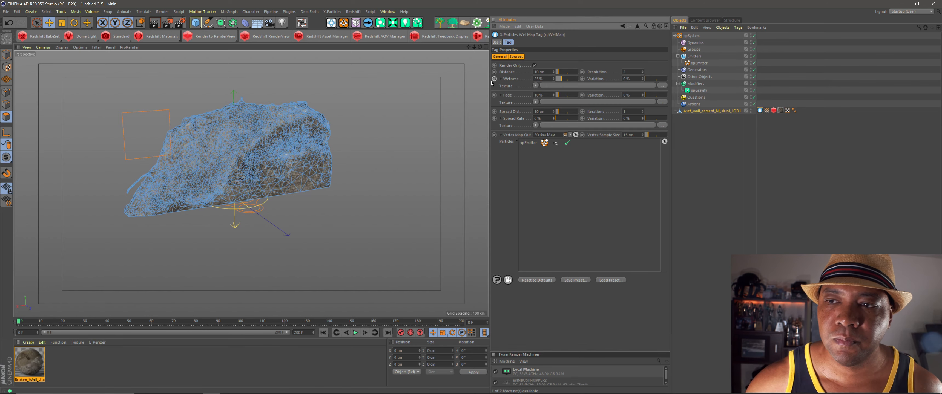
left_click(766, 110)
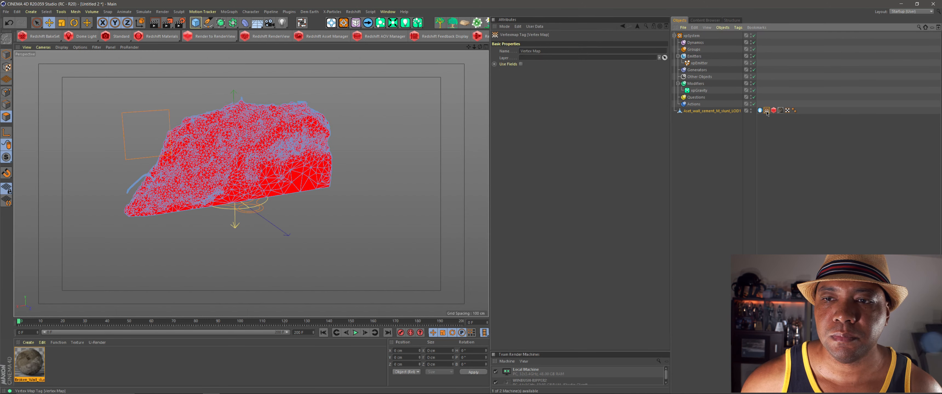
- Play the particle simulation with the wall's vertex map displayed to check its response, and stop around frame 158
double_click(767, 111)
left_click(355, 332)
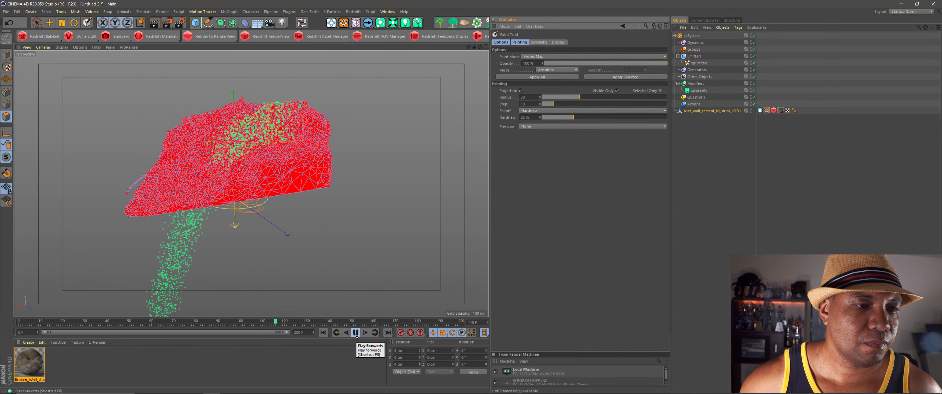
left_click(355, 332)
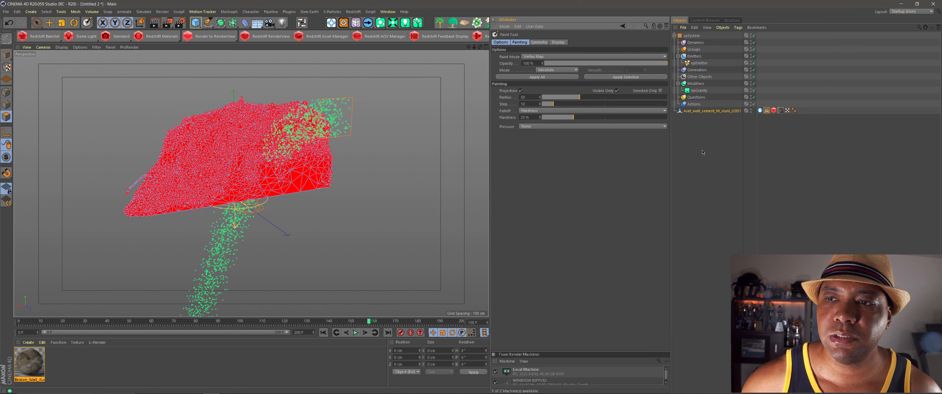
- Turn off Render Only in the wall's xpWetMap tag and display its vertex map in the viewport
left_click(760, 111)
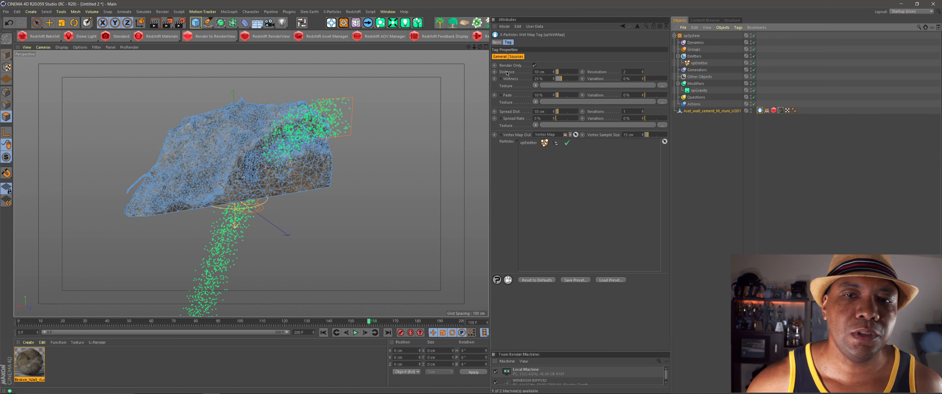
left_click(500, 56)
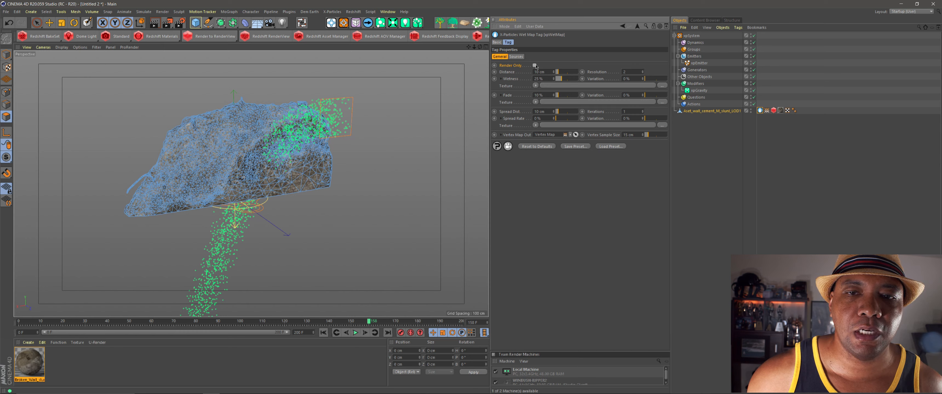
left_click(767, 110)
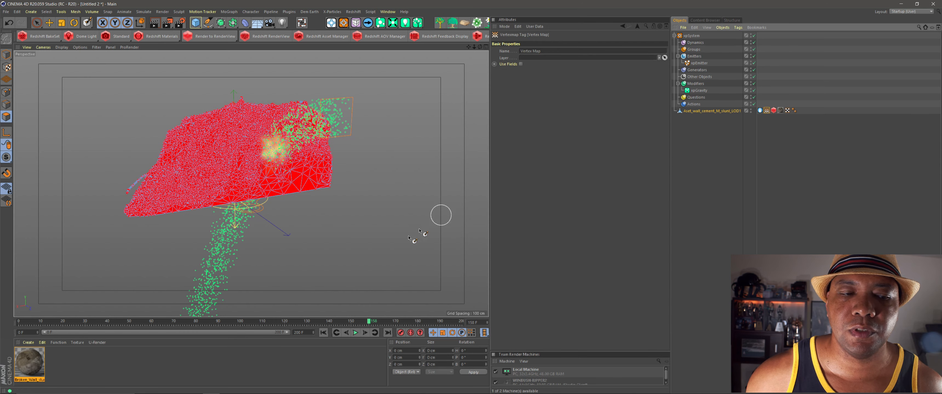
- Replay the simulation from the first frame, examine the wet map on the wall up close, and stop playback
left_click(323, 333)
left_click(356, 332)
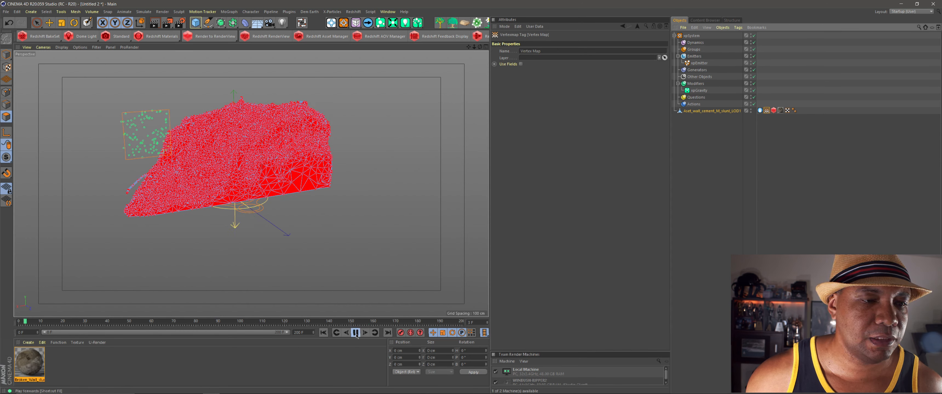
scroll(198, 152, "up", 4)
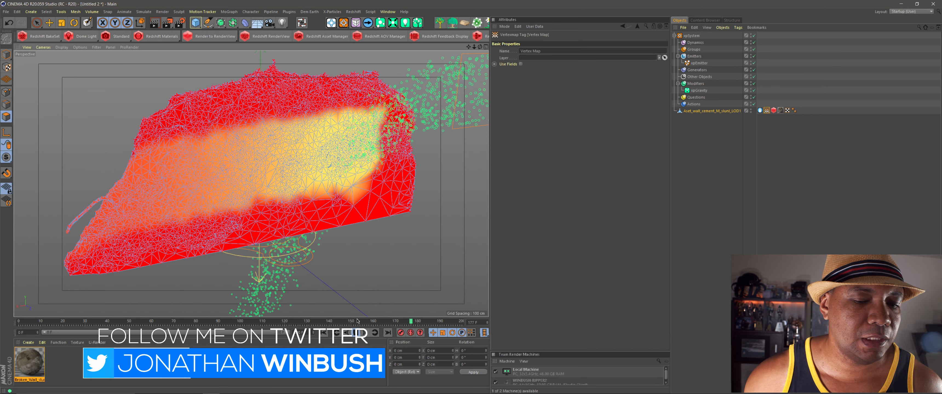
left_click(356, 332)
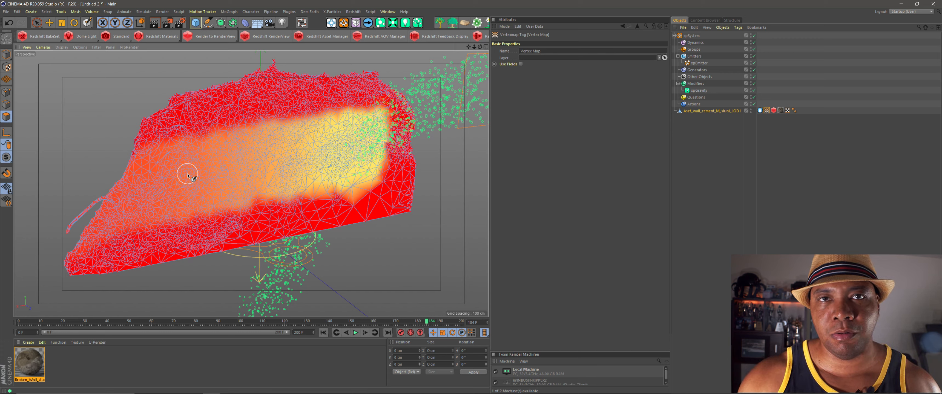
- Review the wet map tag's settings and replay the simulation from the start with the vertex map displayed, stopping at frame 187
left_click(760, 111)
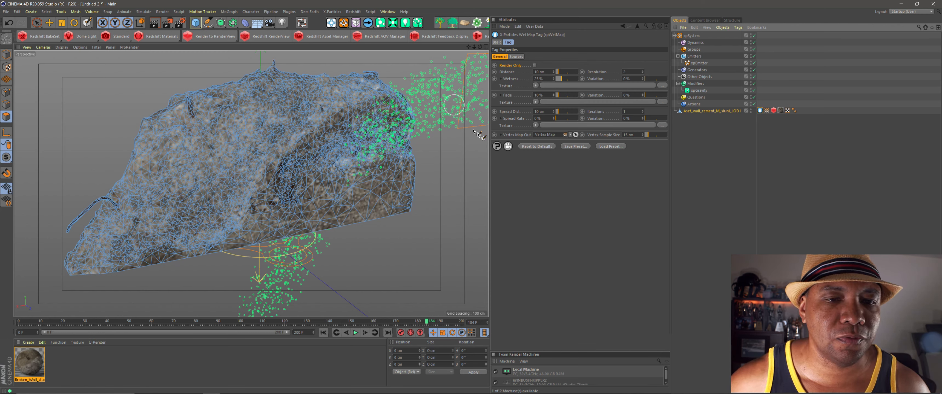
left_click(323, 332)
left_click_drag(238, 164, 229, 168, "alt")
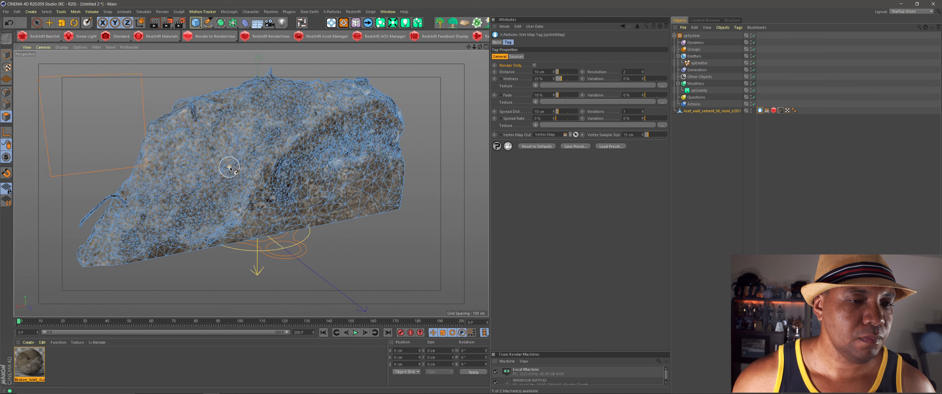
scroll(228, 168, "down", 5)
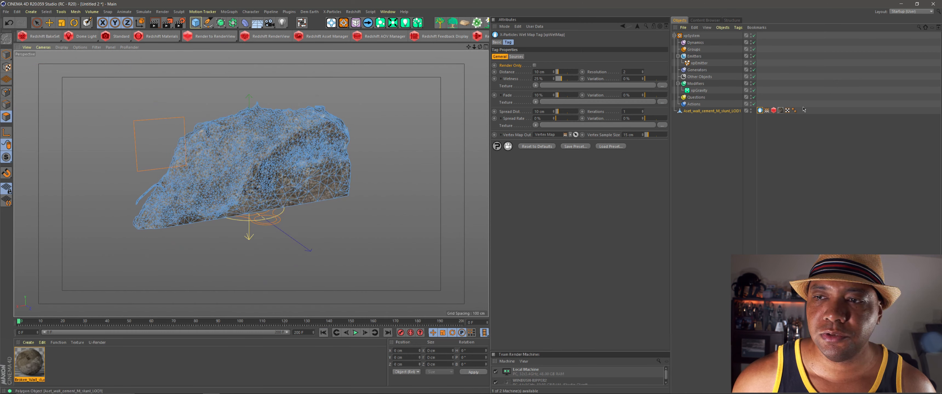
left_click(766, 110)
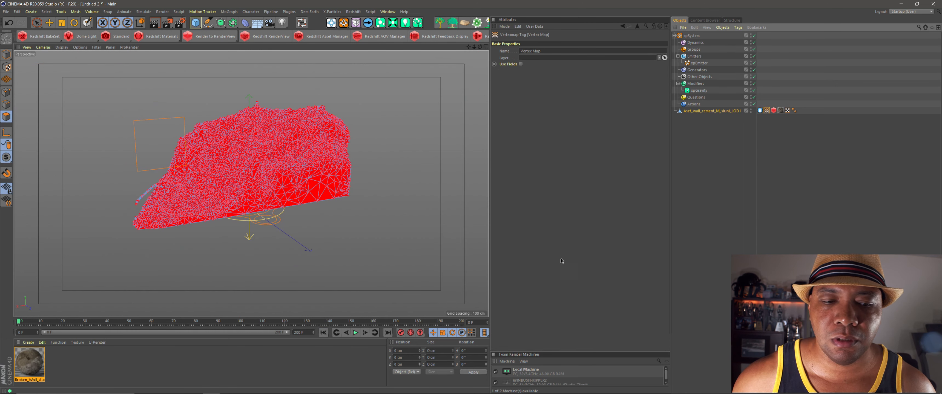
left_click(355, 332)
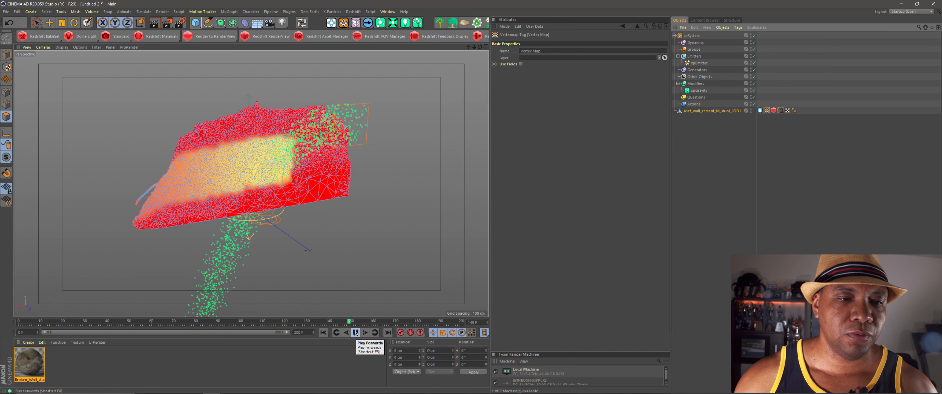
left_click(357, 333)
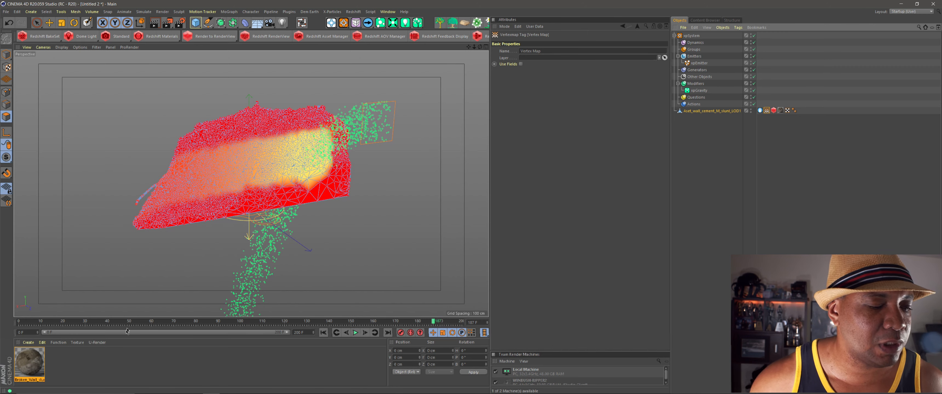
- Open the broken wall material's Redshift Shader Graph and move the Albedo texture node away from the other nodes
double_click(43, 368)
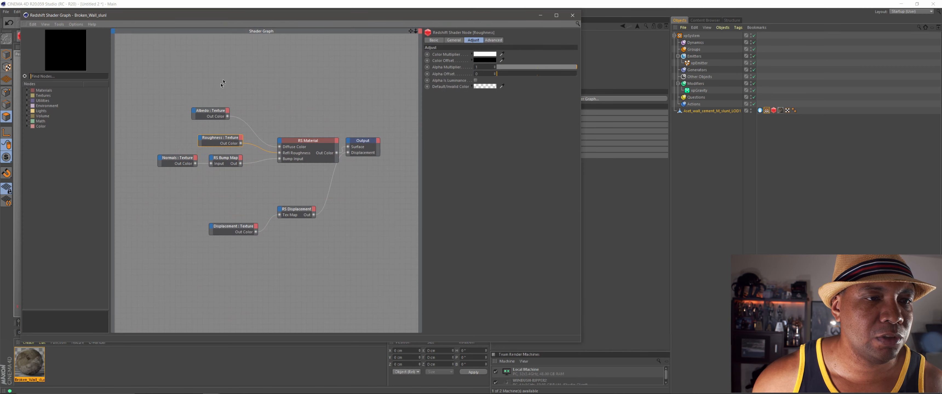
left_click_drag(256, 18, 296, 31)
left_click(248, 127)
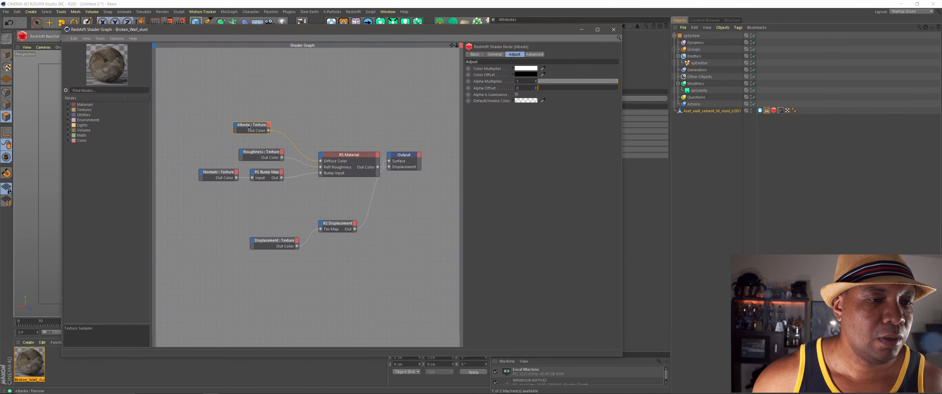
left_click_drag(249, 127, 226, 98)
- Render the wall in the Redshift RenderView and frame it more closely
left_click_drag(242, 33, 457, 104)
left_click(252, 36)
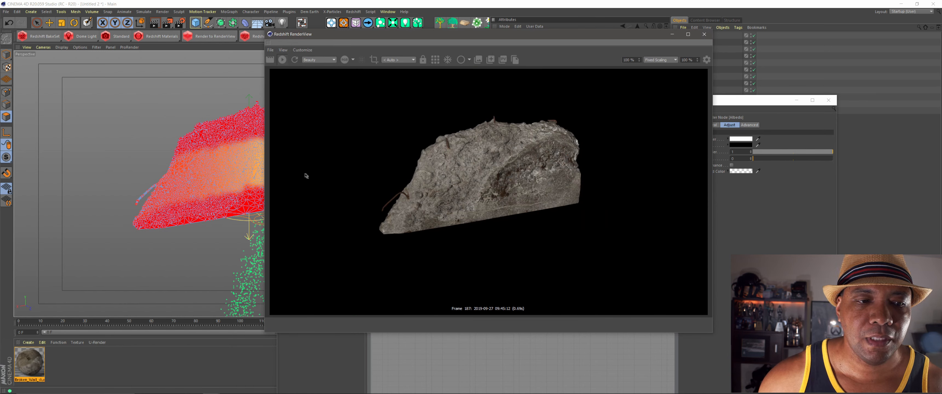
scroll(245, 150, "up", 5)
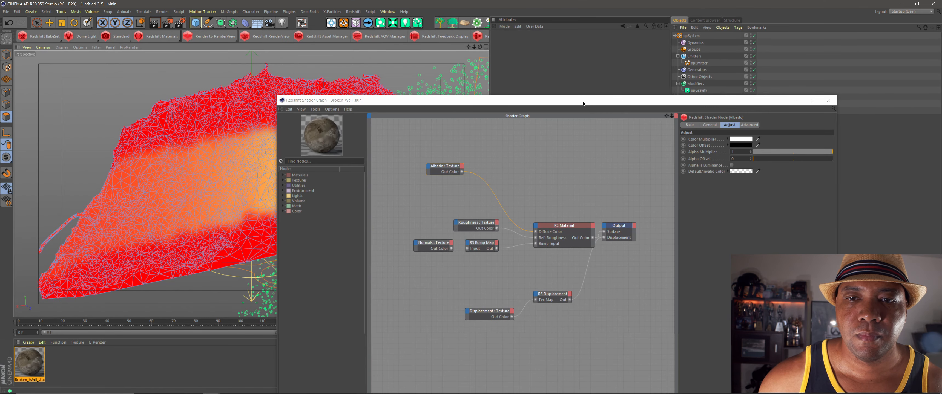
- Add a Material Blender node beside the Albedo texture in the wall material's shader graph
left_click_drag(583, 104, 459, 43)
left_click_drag(296, 102, 289, 101)
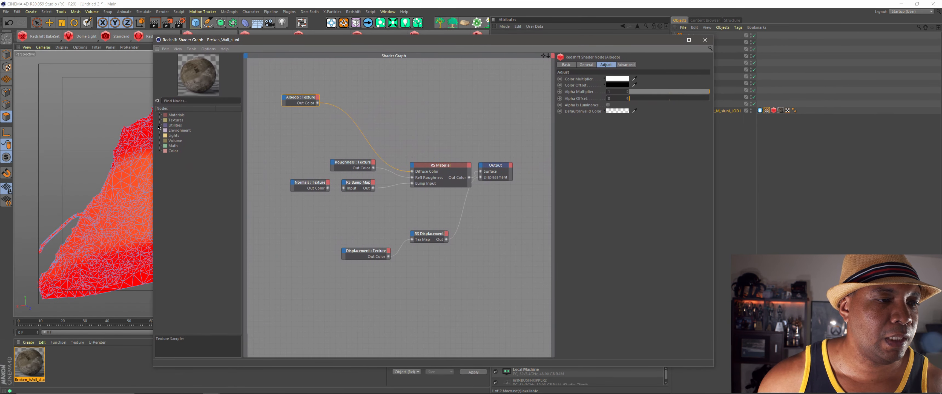
left_click(159, 115)
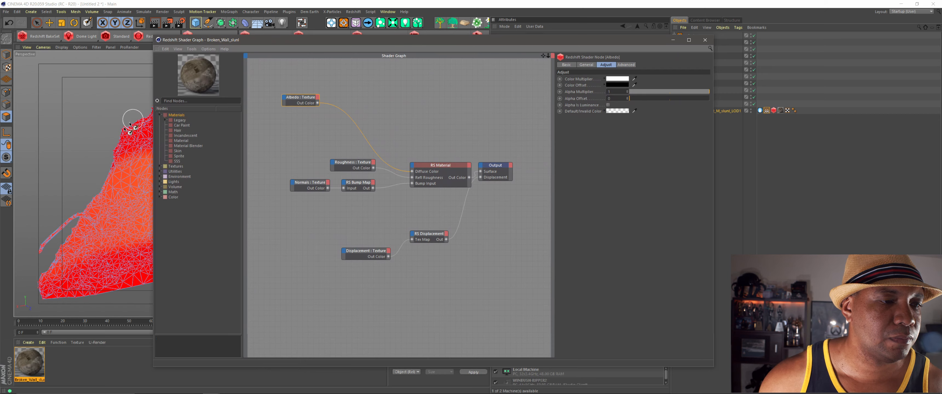
left_click(185, 146)
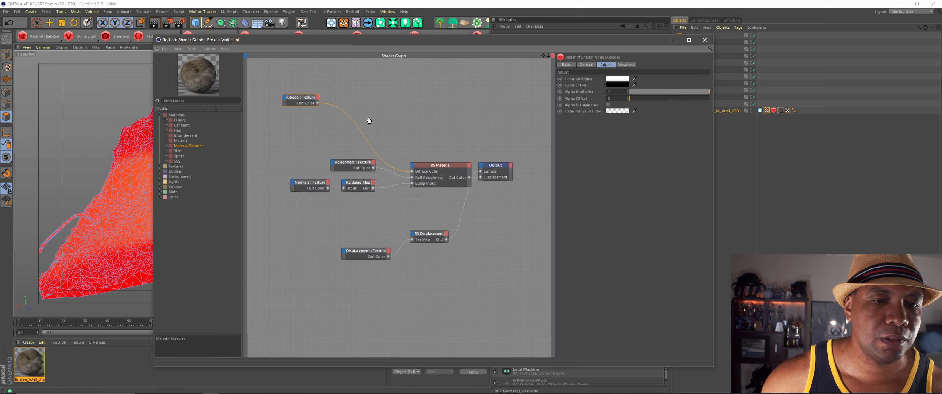
left_click(360, 98)
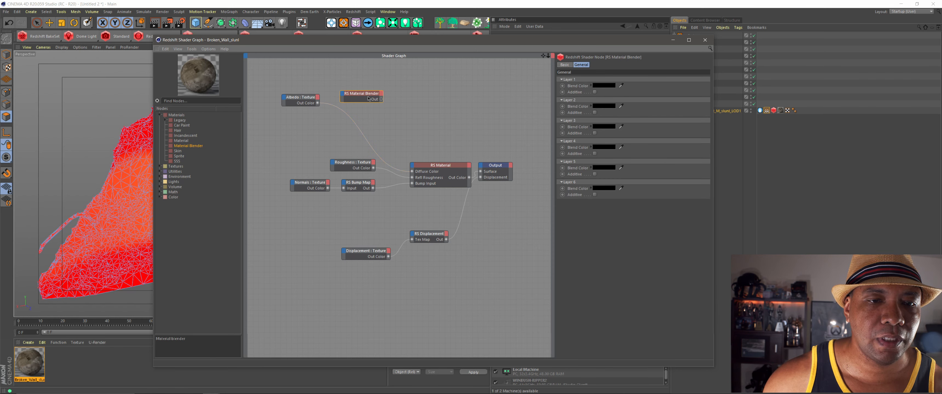
left_click_drag(369, 98, 371, 105)
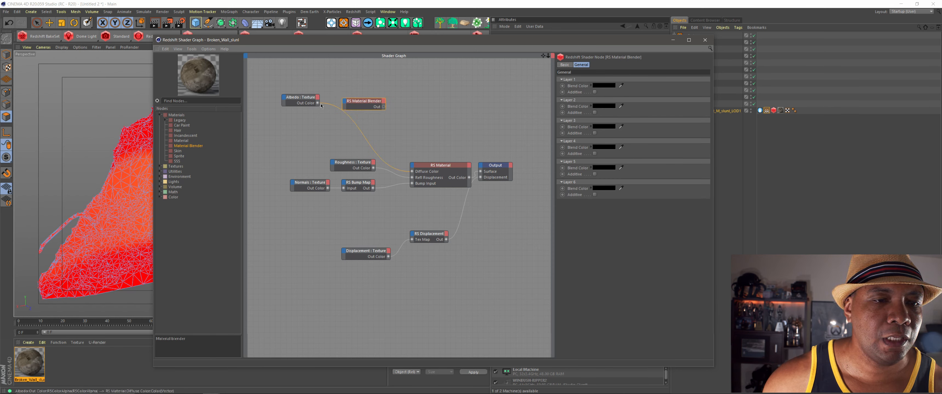
- Disconnect the Albedo texture from the RS Material's Diffuse Color and connect it to the Material Blender's Base Color
left_click(404, 172)
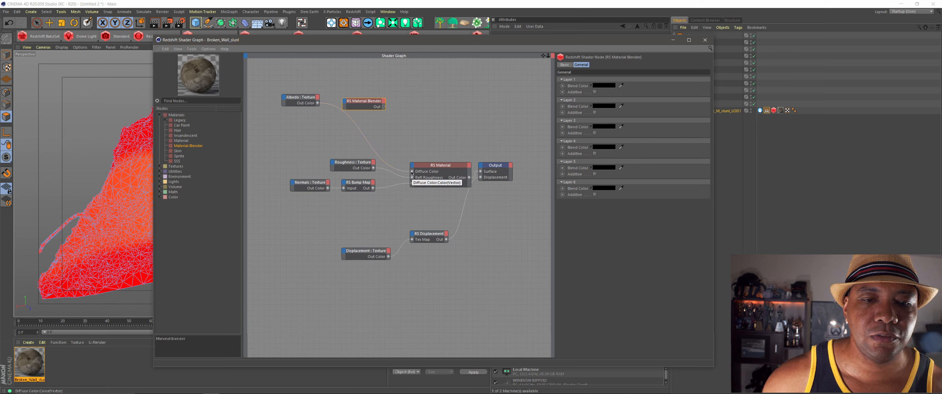
left_click(411, 172)
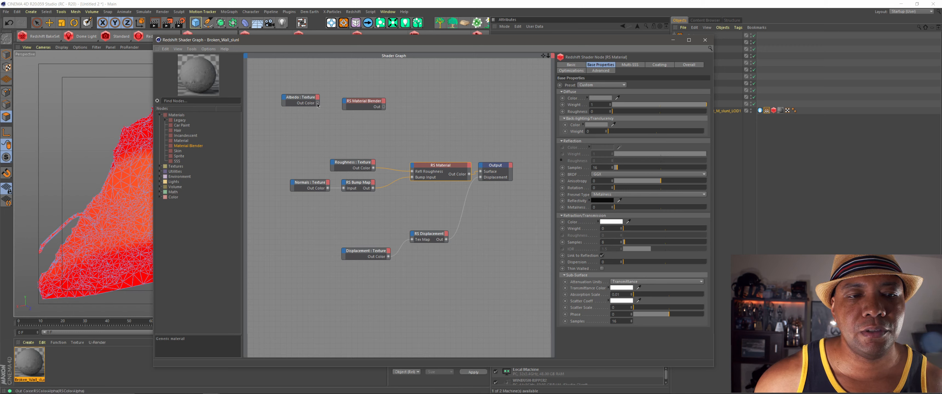
left_click_drag(337, 106, 345, 103)
left_click(380, 106)
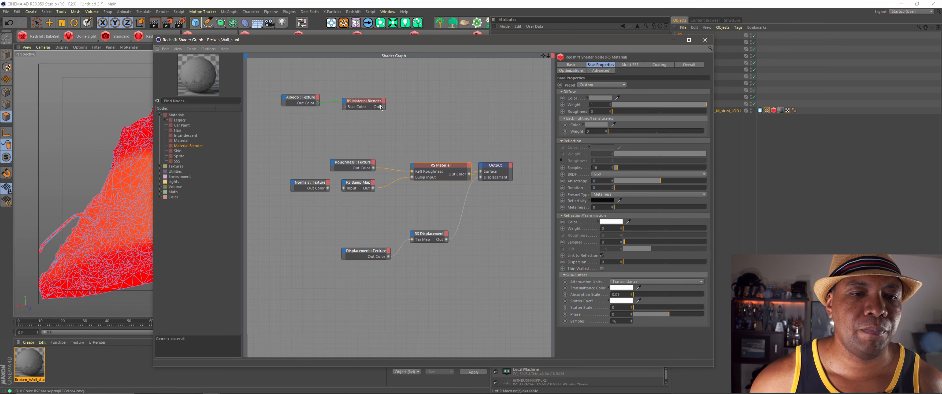
left_click_drag(372, 106, 364, 104)
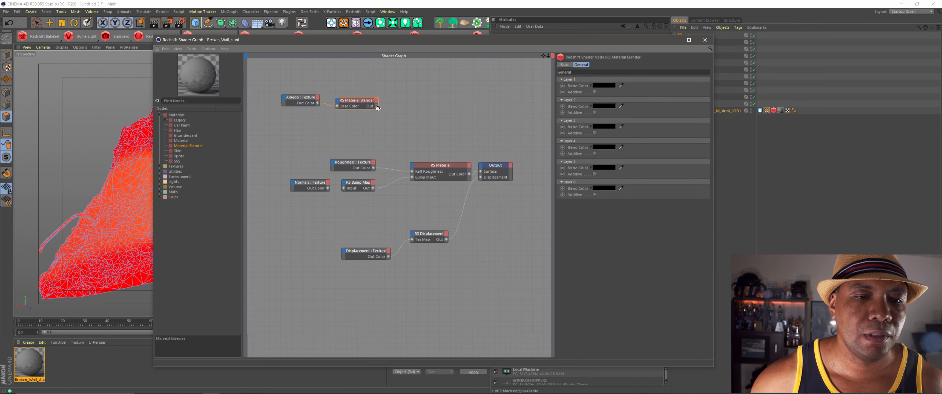
- Connect the Material Blender's output to the Diffuse Color of the RS Material
left_click_drag(413, 161, 412, 167)
mouse_move(441, 172)
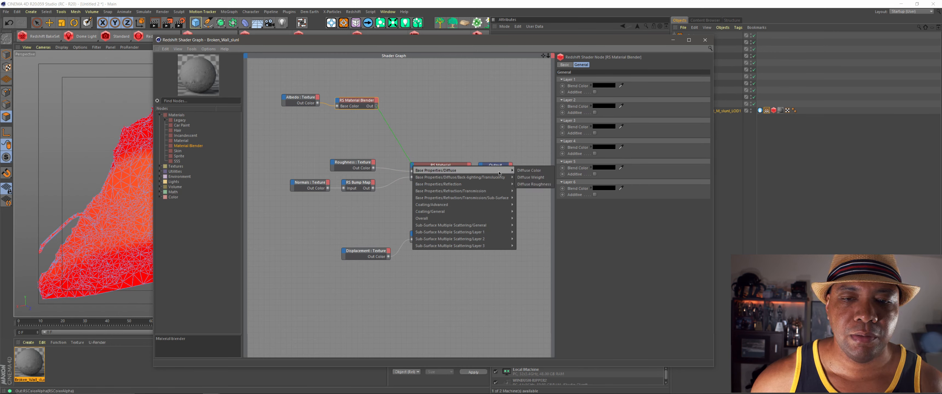
left_click(524, 171)
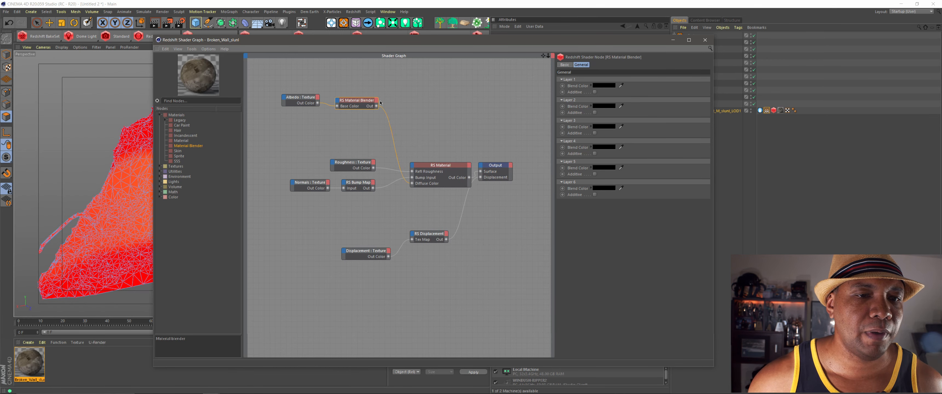
- Check the wall's shading in the Redshift RenderView with the Material Blender connected
left_click_drag(318, 42, 342, 91)
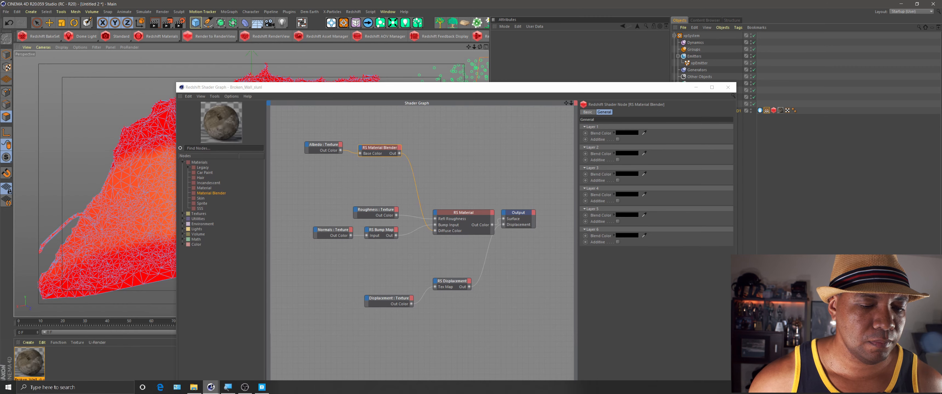
left_click(292, 360)
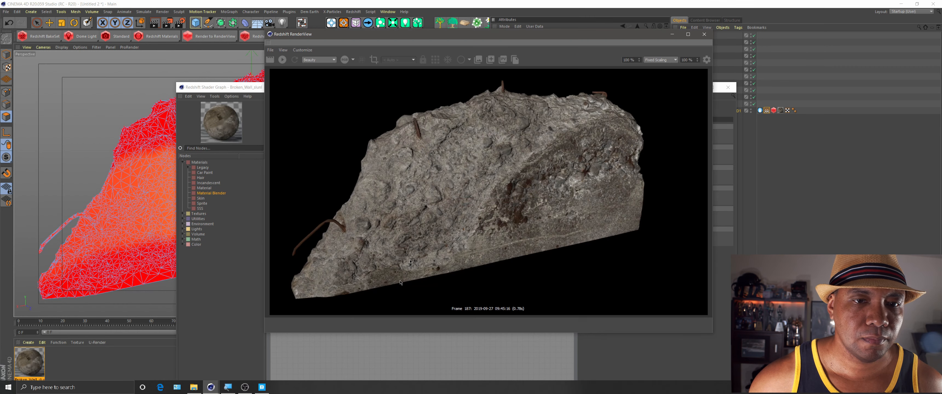
left_click(282, 59)
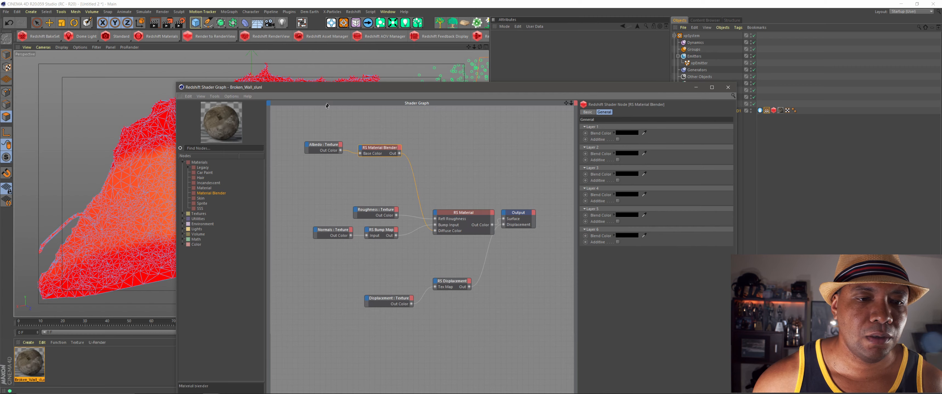
- Move the Roughness, Normals and Bump Map nodes down and add green.png from the IMAGES folder to the shader graph as a texture
left_click_drag(342, 198, 392, 247)
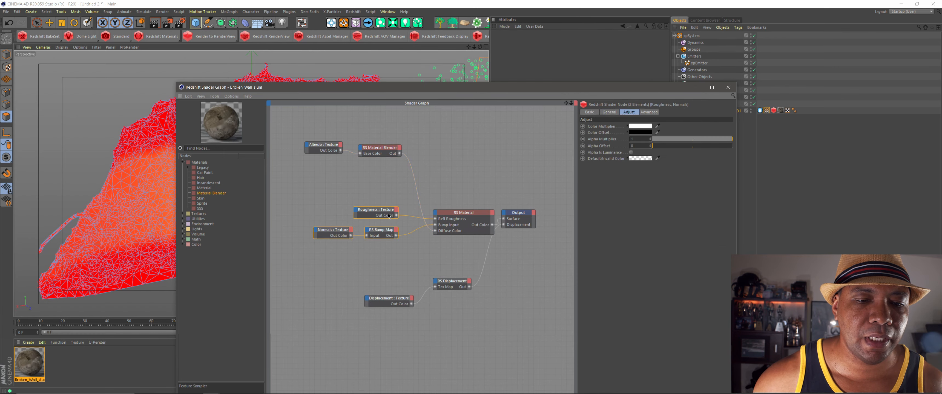
left_click_drag(389, 212, 390, 236)
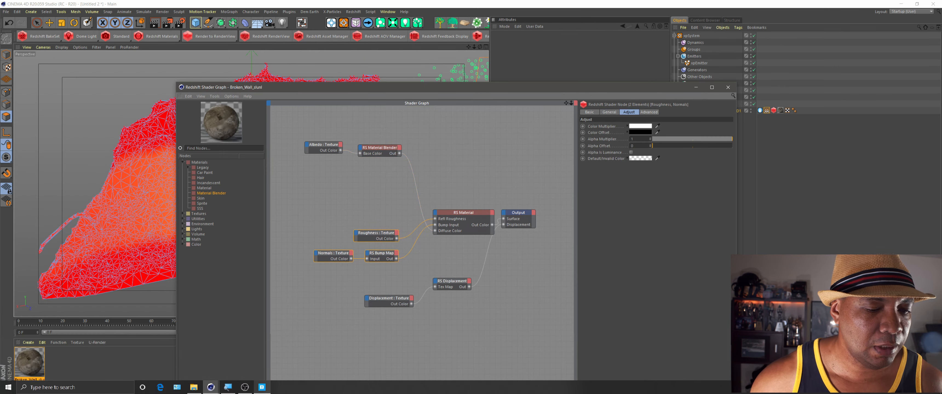
left_click(202, 388)
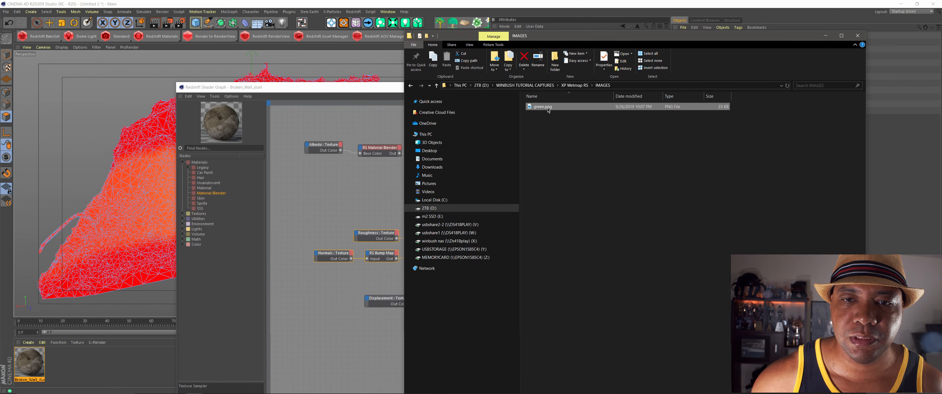
double_click(548, 107)
left_click_drag(556, 38, 363, 32)
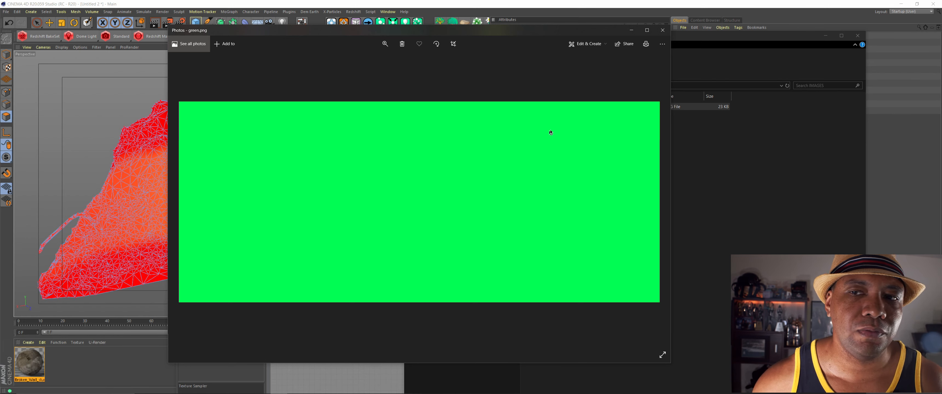
left_click(663, 30)
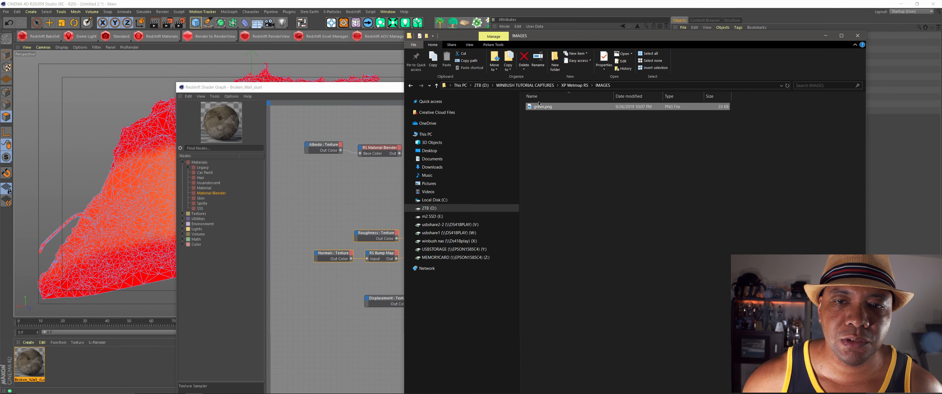
left_click_drag(547, 109, 357, 181)
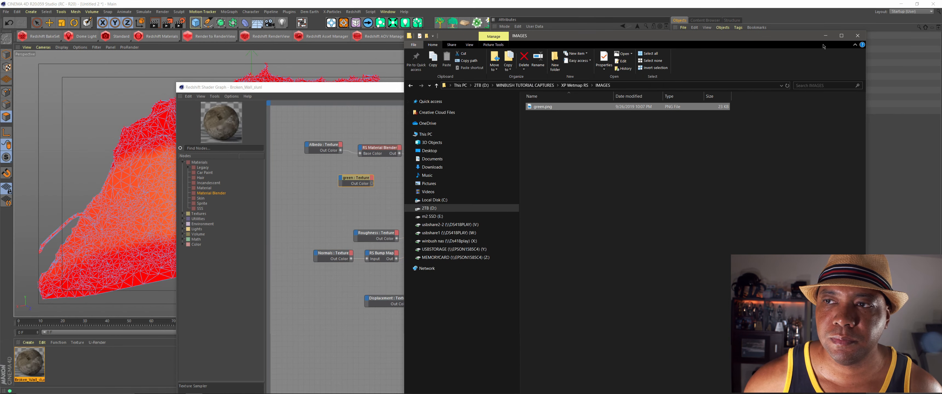
left_click(825, 36)
- Place the green texture below the Albedo texture and connect it to the Material Blender's Layer 1 Layer Color
left_click_drag(371, 176, 344, 164)
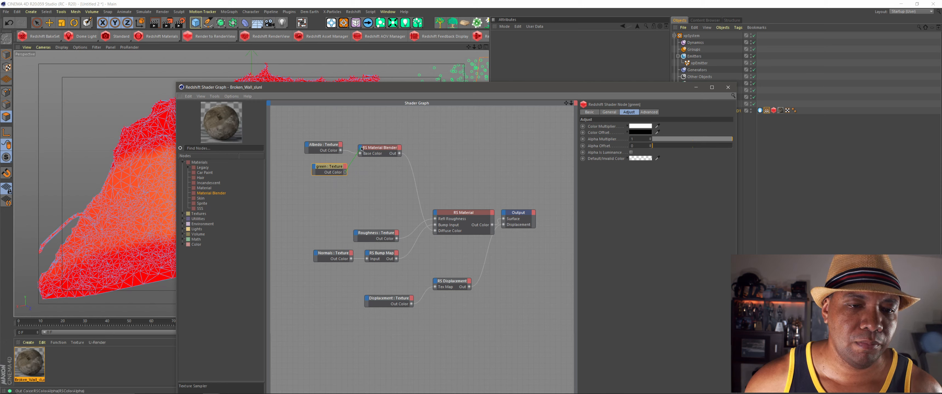
left_click_drag(360, 149, 360, 149)
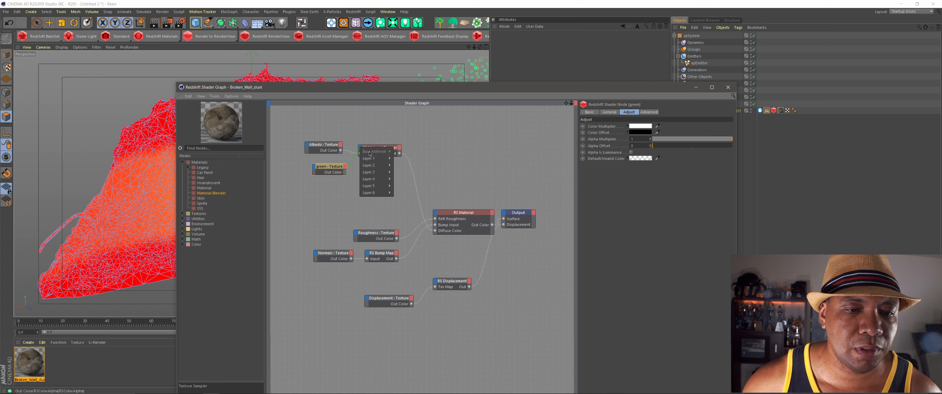
mouse_move(381, 159)
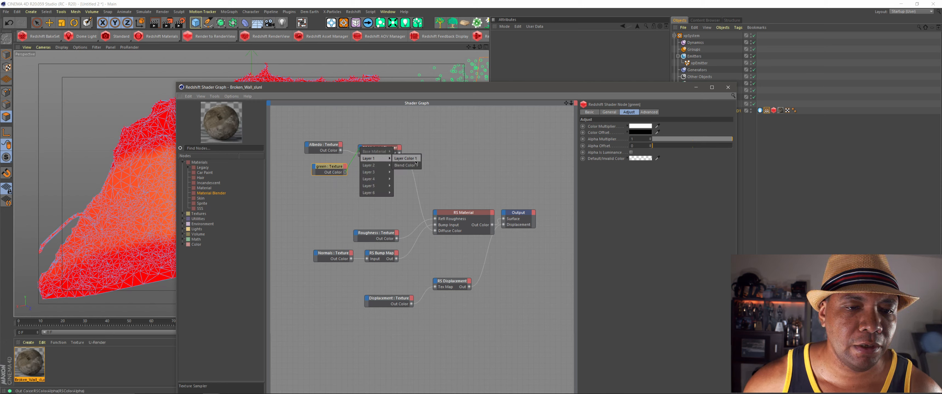
left_click(406, 158)
left_click_drag(327, 169, 323, 164)
left_click(384, 147)
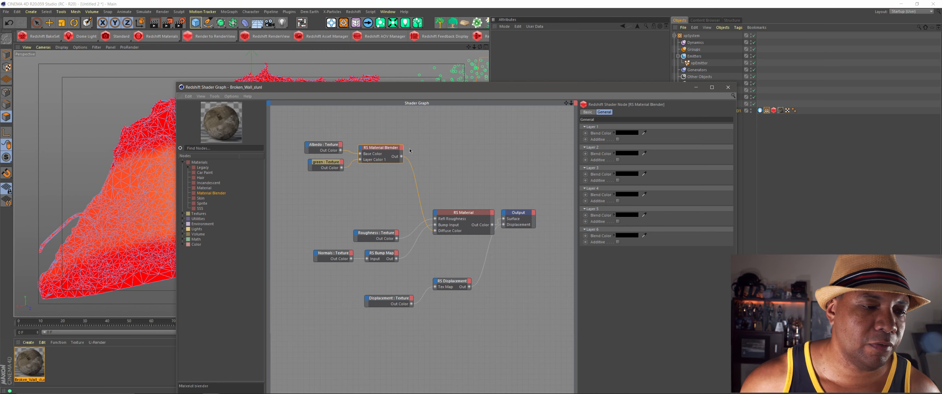
- Add a Vertex Attribute node from the Attributes utilities to the wall material's shader graph
left_click(181, 162)
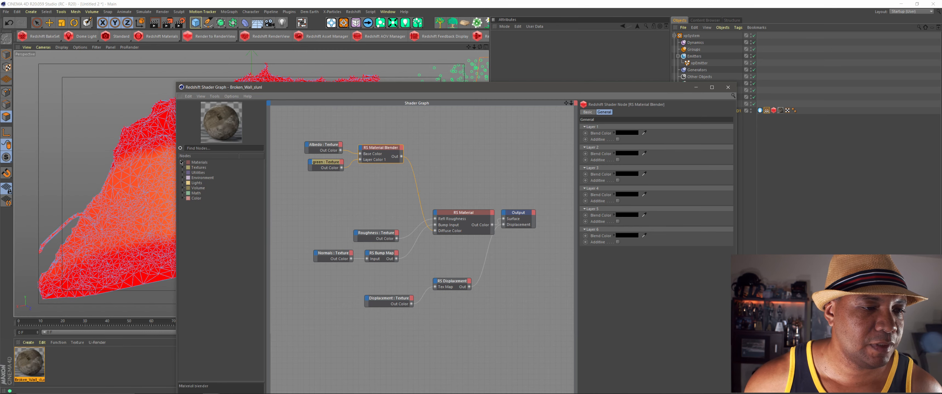
left_click_drag(276, 89, 185, 46)
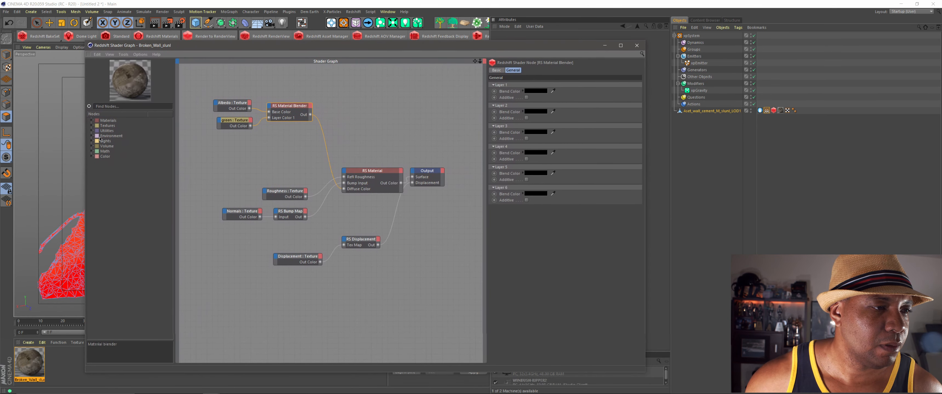
left_click(92, 131)
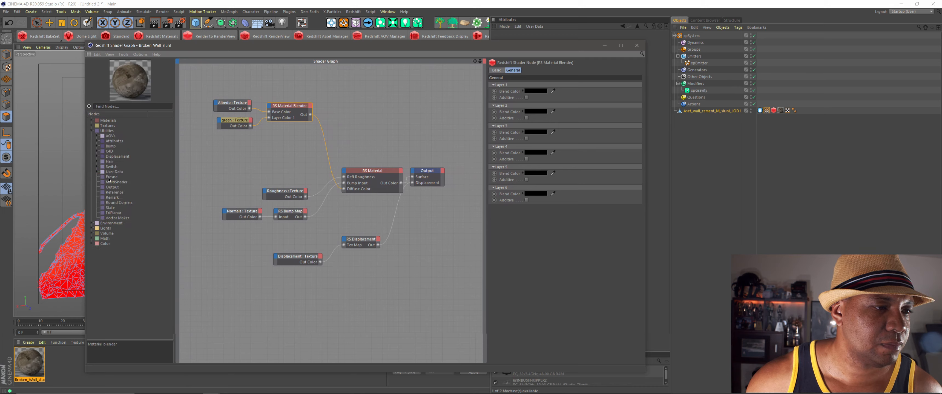
left_click(98, 142)
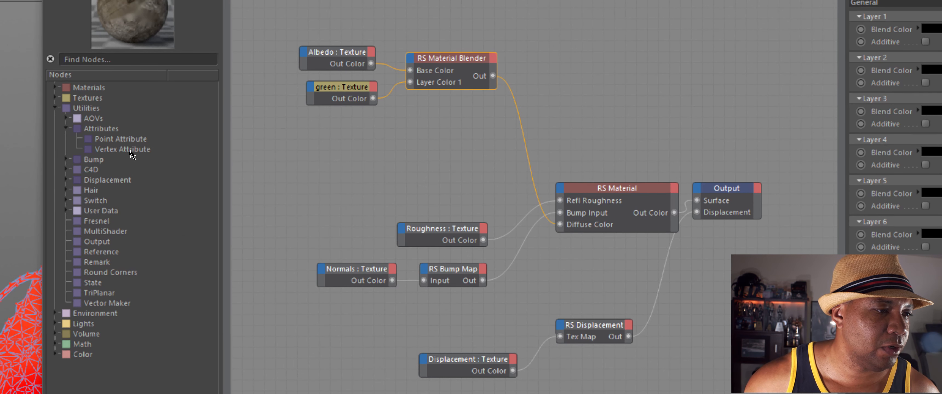
left_click_drag(131, 153, 269, 133)
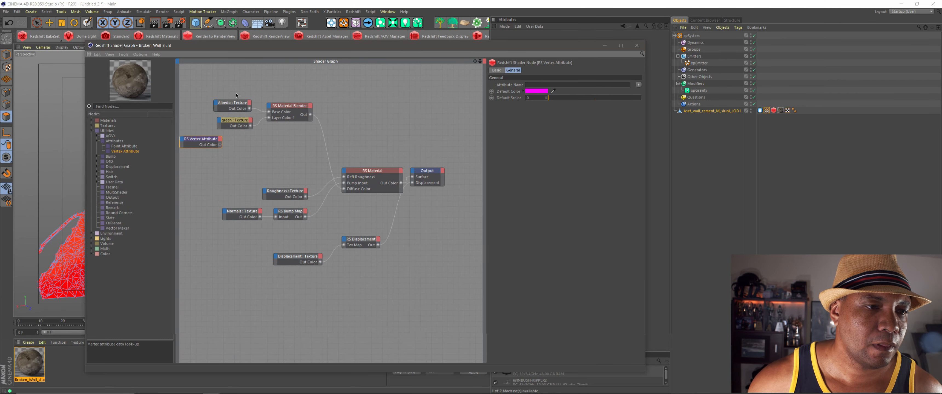
- Place the Vertex Attribute node beside the green texture and connect its Out Color to the texture's Color Multiplier
left_click_drag(236, 96, 267, 139)
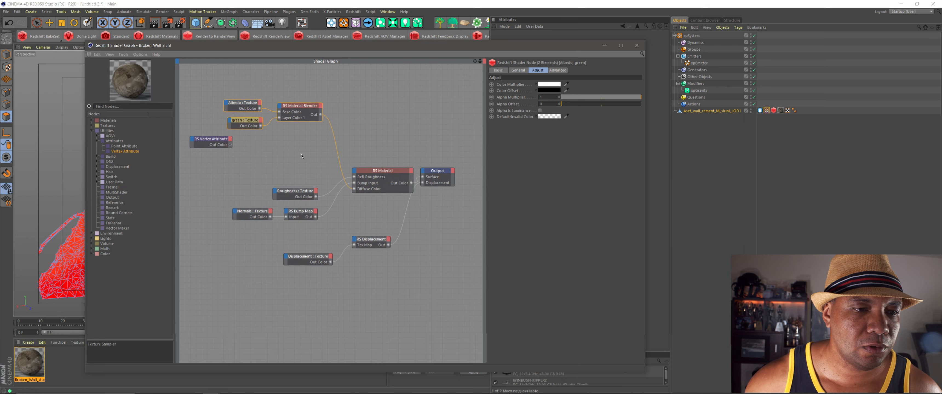
middle_click_drag(301, 154, 362, 162)
left_click_drag(254, 157, 234, 137)
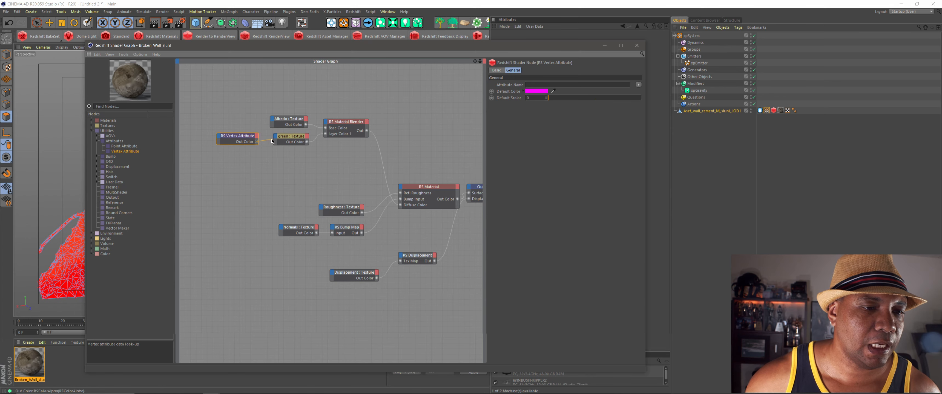
left_click_drag(272, 141, 276, 138)
mouse_move(307, 142)
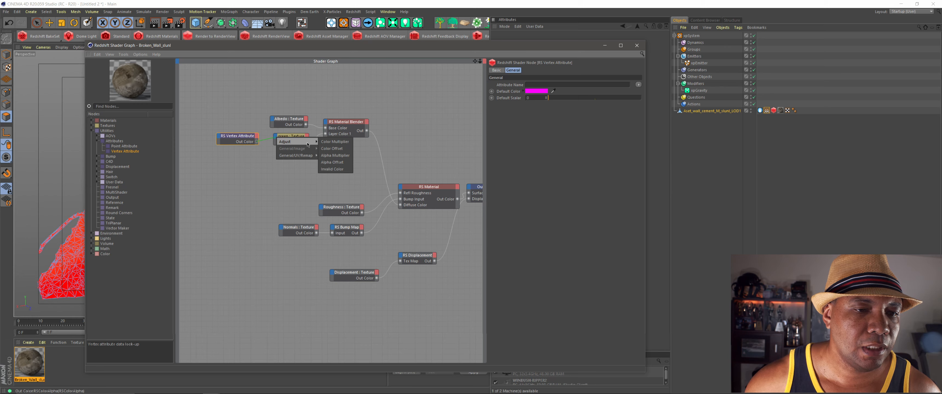
left_click(335, 142)
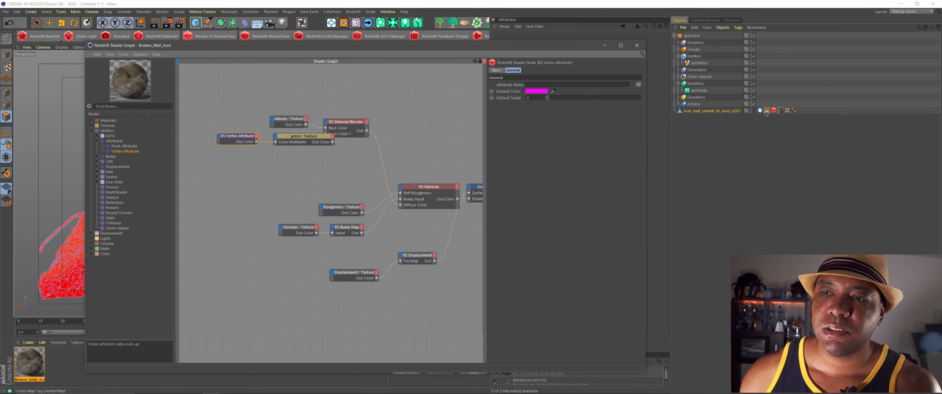
- Assign the wall's Vertex Map tag as the Vertex Attribute's Attribute Name and set its Default Color to white
left_click_drag(766, 112, 536, 87)
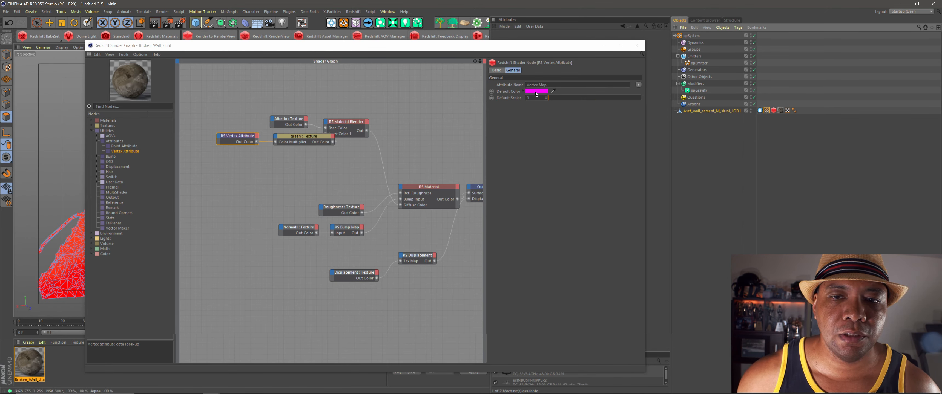
left_click(534, 93)
left_click_drag(489, 93, 485, 95)
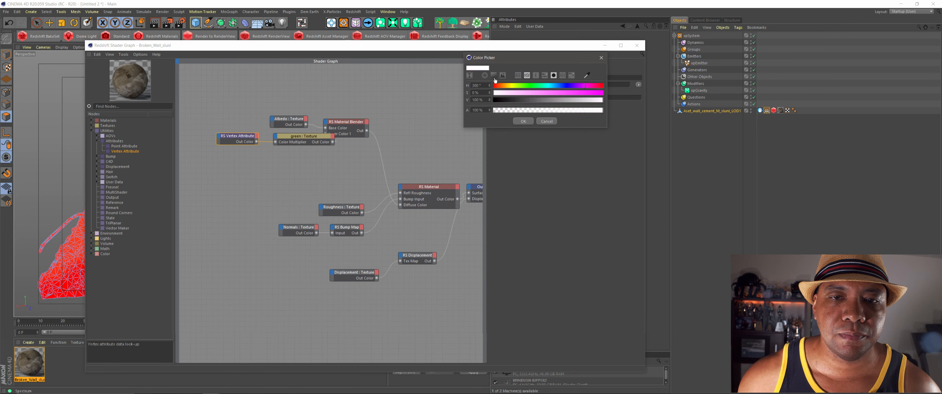
left_click(517, 121)
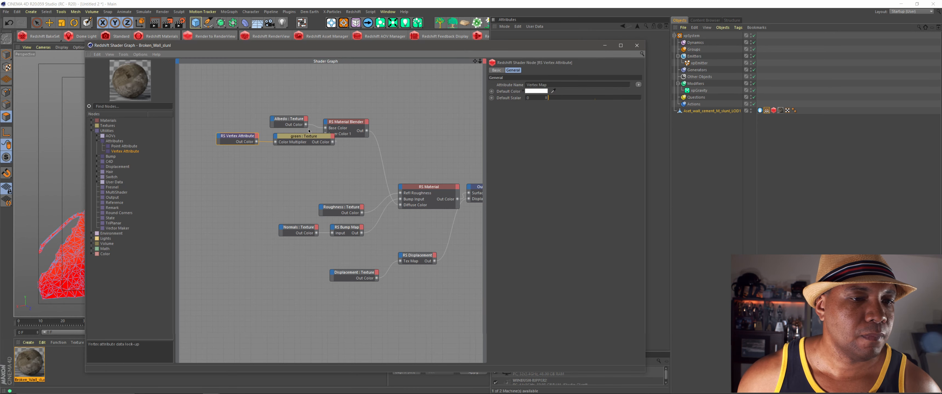
- Space out the Vertex Attribute, green texture and Material Blender nodes so they no longer overlap in the graph
left_click(304, 144)
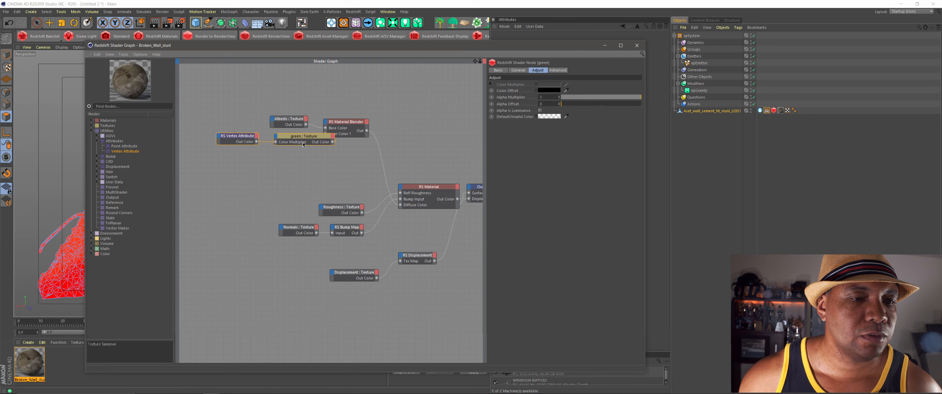
left_click_drag(303, 144, 283, 145)
left_click(353, 125)
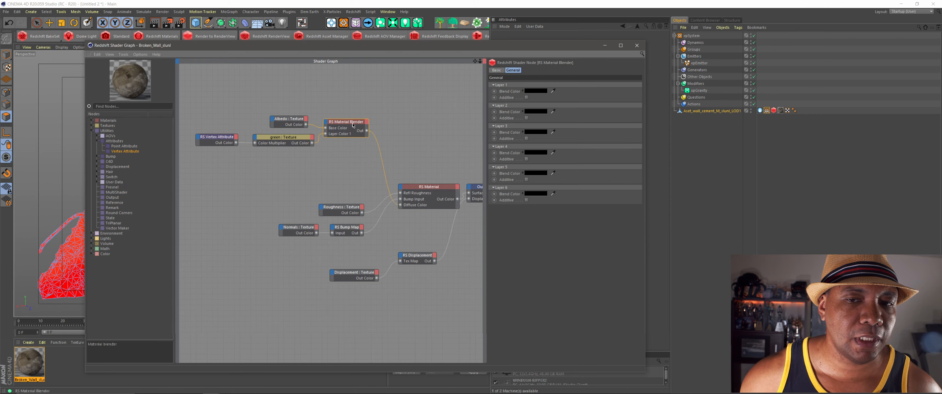
left_click_drag(352, 125, 373, 136)
- Move the shader graph aside and bring the Redshift RenderView forward to view the wall
left_click_drag(307, 44, 564, 251)
left_click(267, 35)
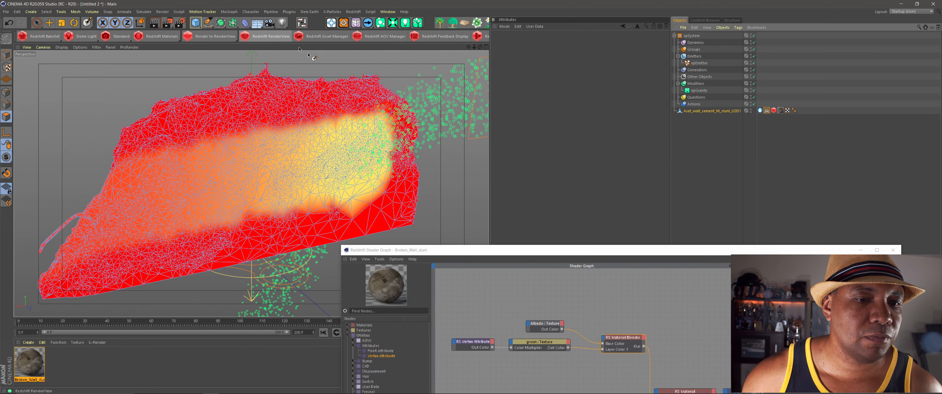
left_click(210, 386)
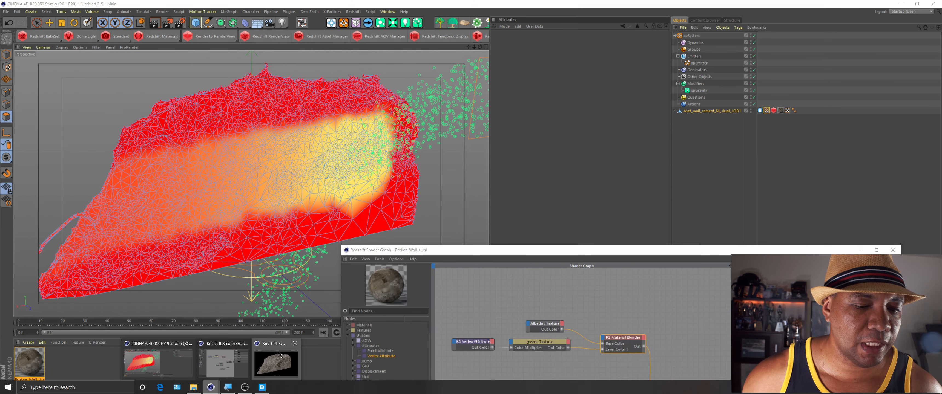
left_click(280, 354)
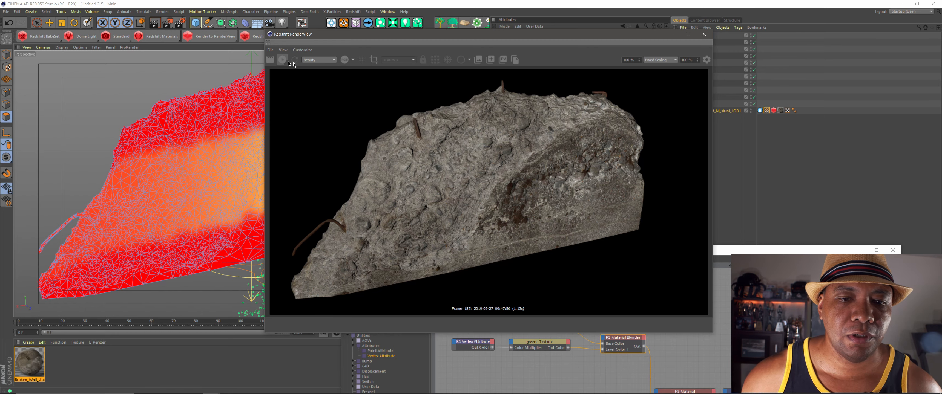
- Return to the shader graph, tidy the Material Blender's position and set its Layer 1 Blend Color to white
left_click_drag(723, 251, 552, 65)
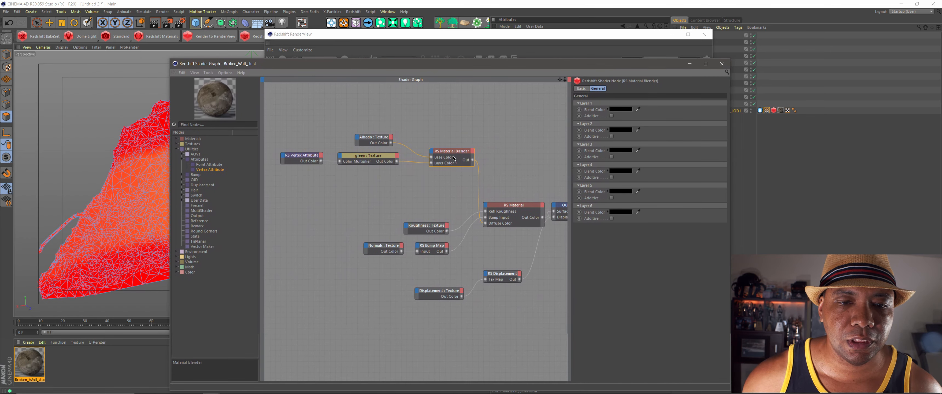
left_click_drag(443, 158, 432, 159)
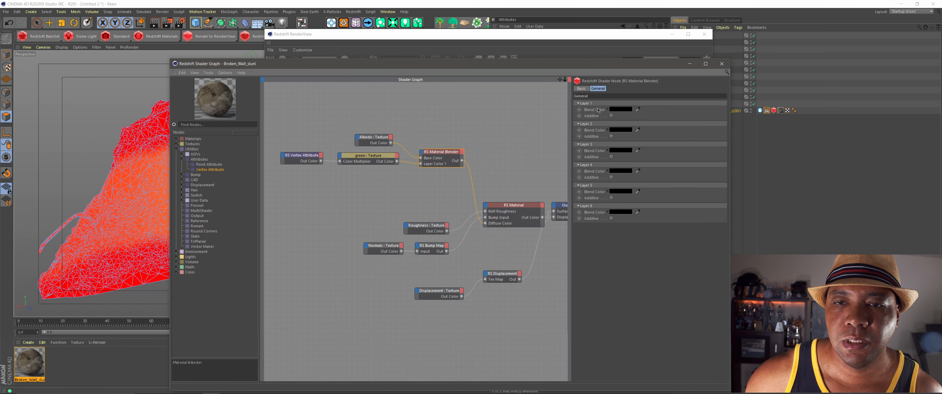
left_click(621, 109)
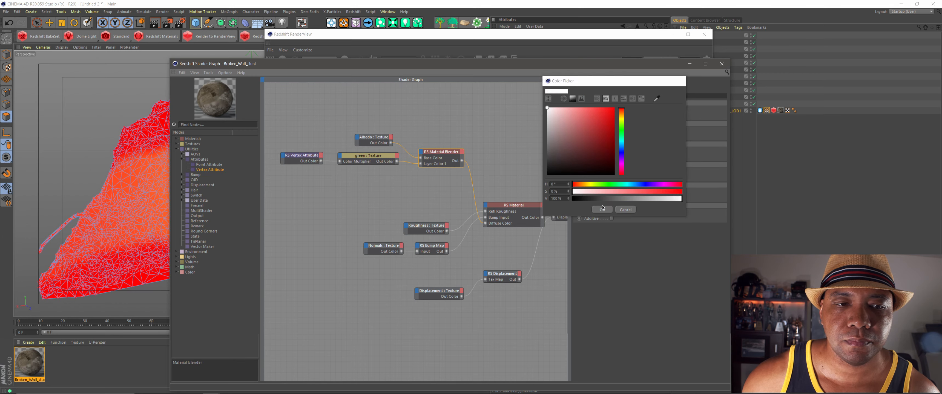
left_click(602, 210)
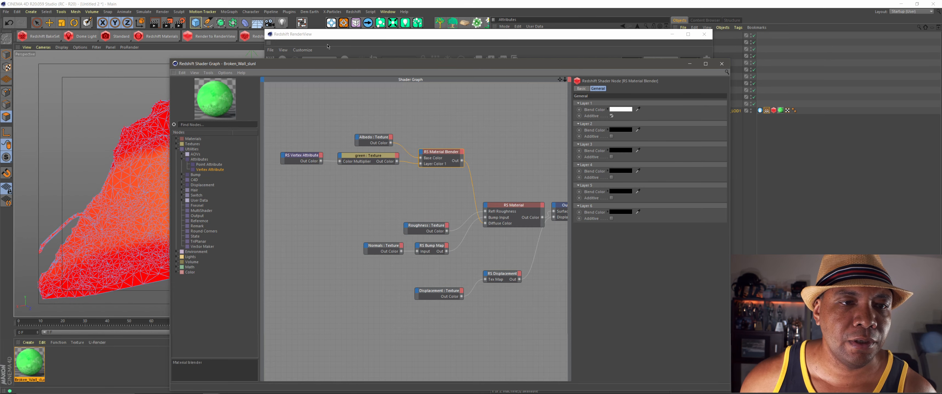
- Render the wall in the Redshift RenderView to check the green layer, and return to the shader graph
left_click(342, 36)
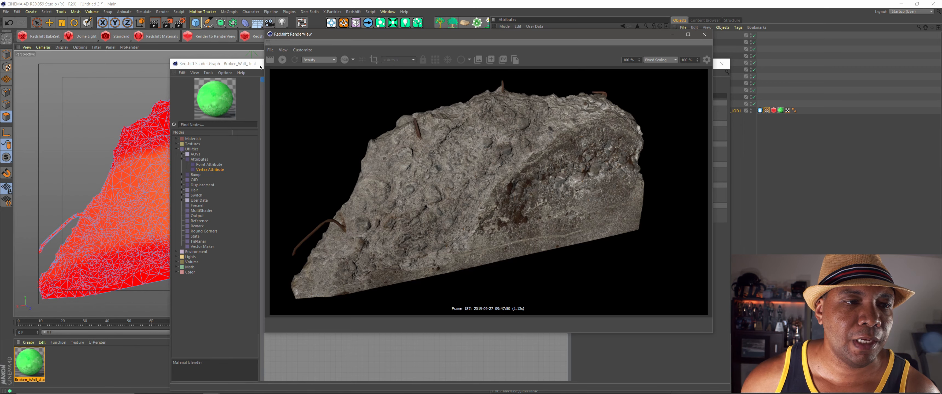
left_click(244, 64)
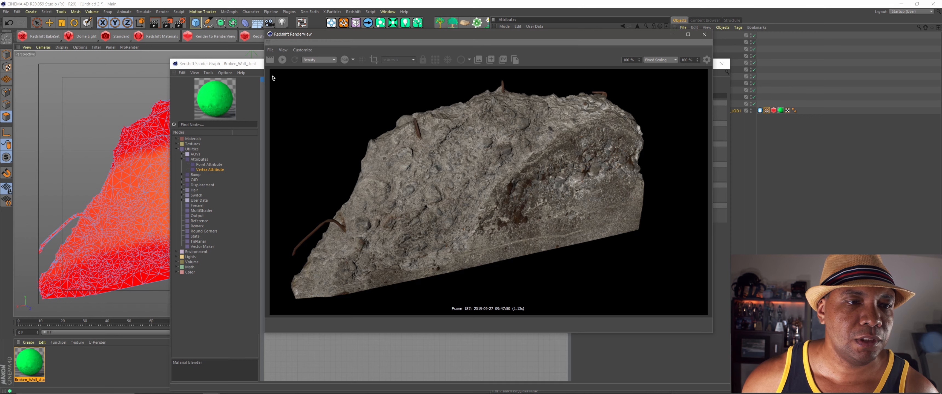
left_click(282, 60)
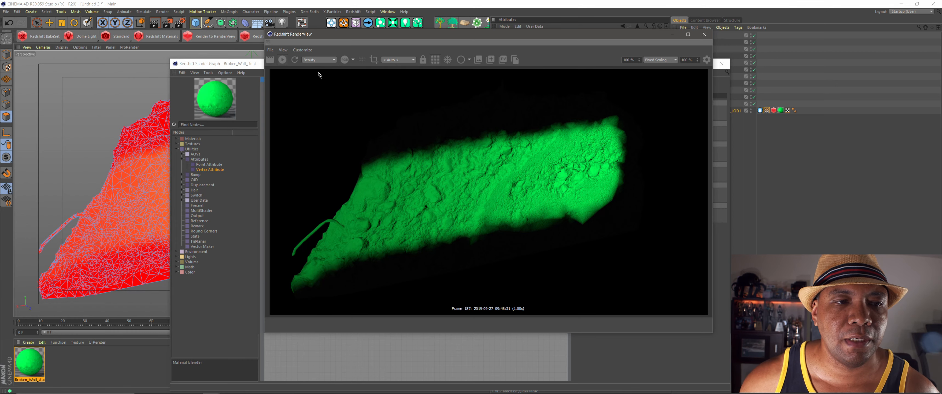
left_click(283, 59)
left_click(235, 64)
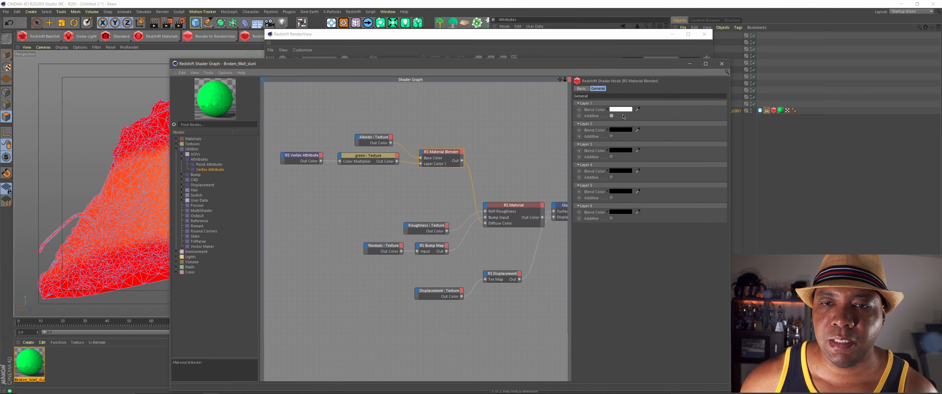
- Re-render the wall in the Redshift RenderView to check the green blend over the rock texture, and shift the render window aside
left_click(506, 35)
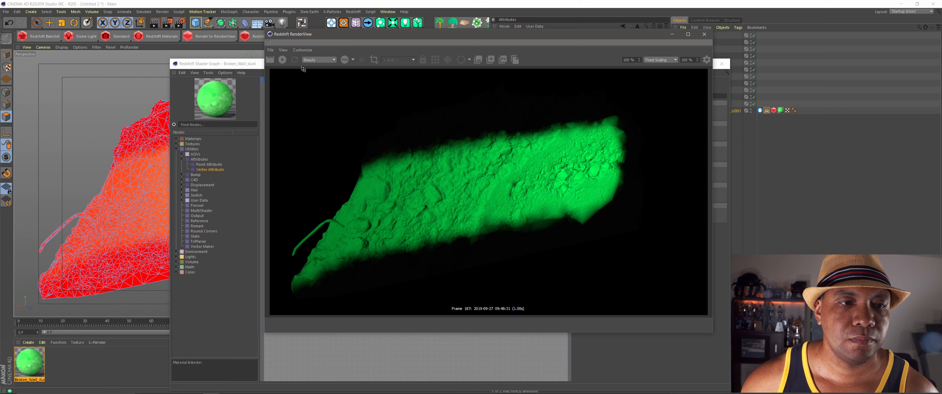
left_click(283, 59)
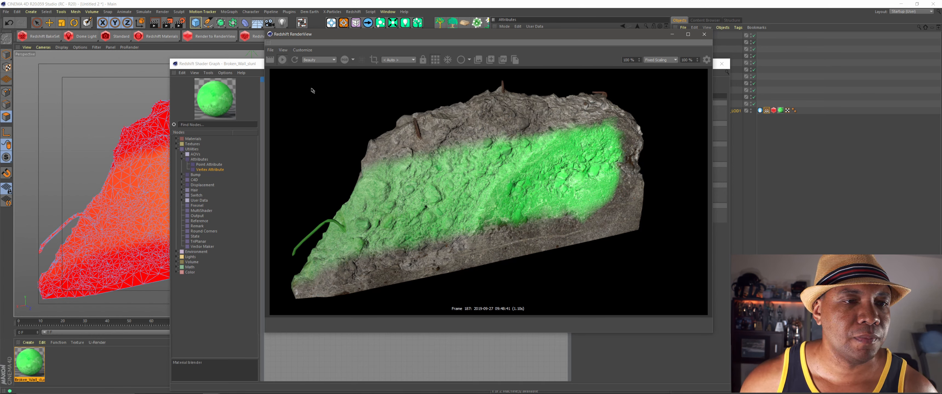
left_click_drag(567, 37, 420, 38)
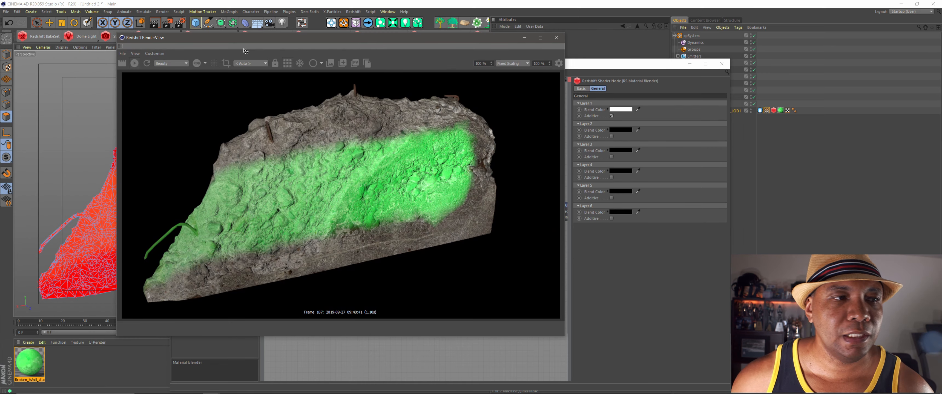
left_click(136, 64)
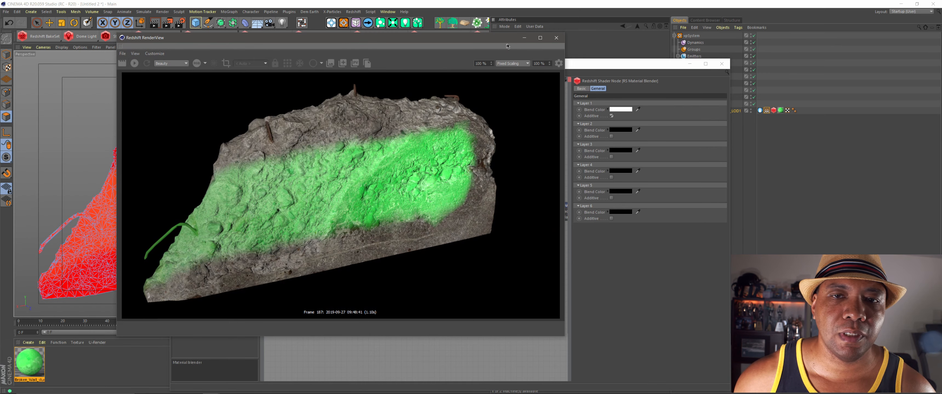
- Minimize the render window, add a Redshift Dome Light to the scene and close the shader graph
left_click(523, 38)
left_click(82, 37)
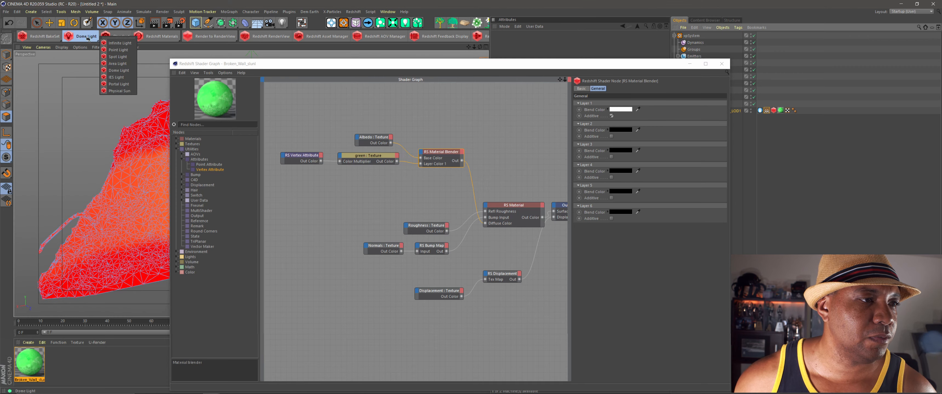
left_click(118, 70)
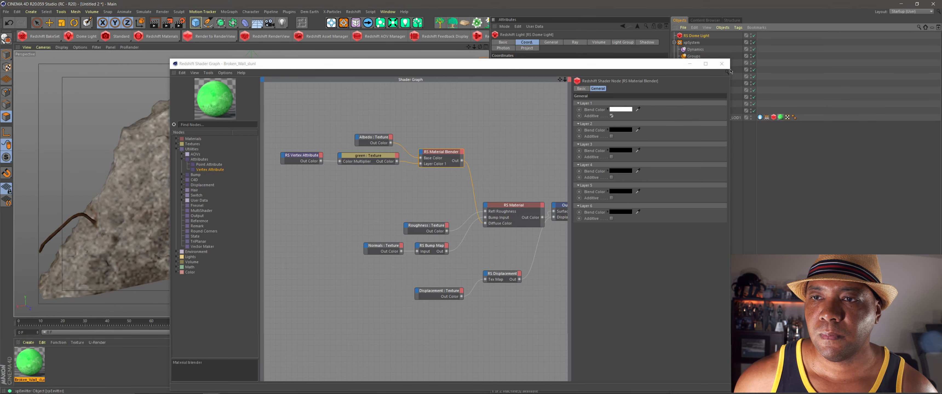
left_click(721, 63)
- Load waterbuck_trail_8k.hdr from the HDRI_Lighting probes folder as the Dome Light's dome map image
left_click(551, 42)
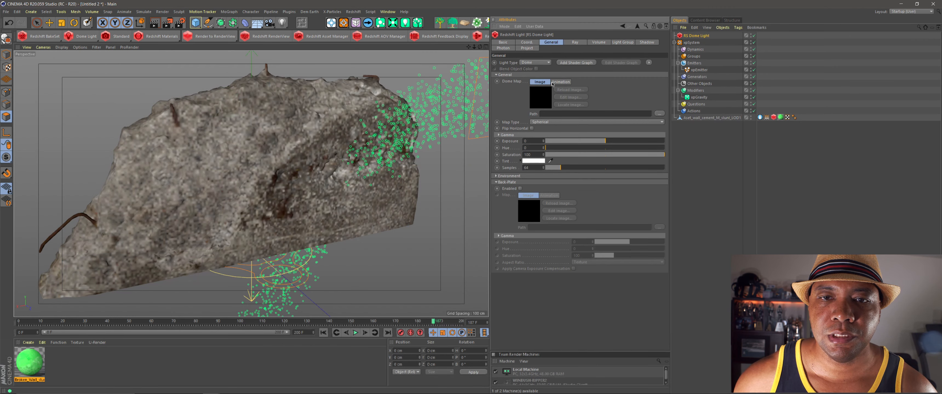
left_click(657, 115)
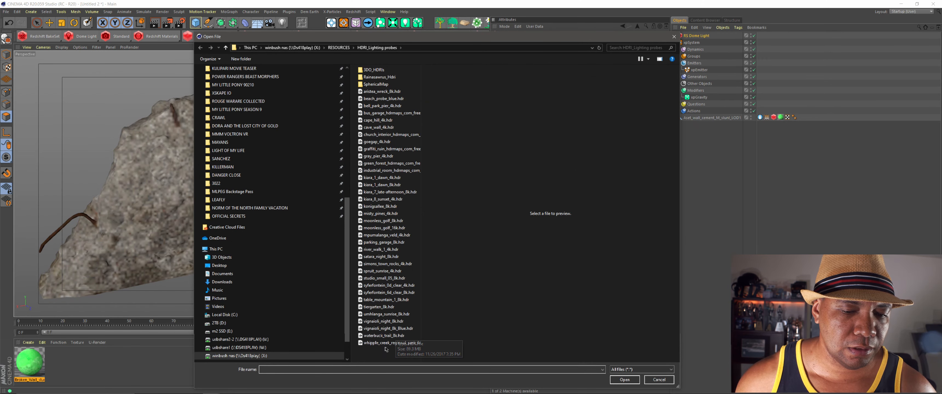
left_click(384, 335)
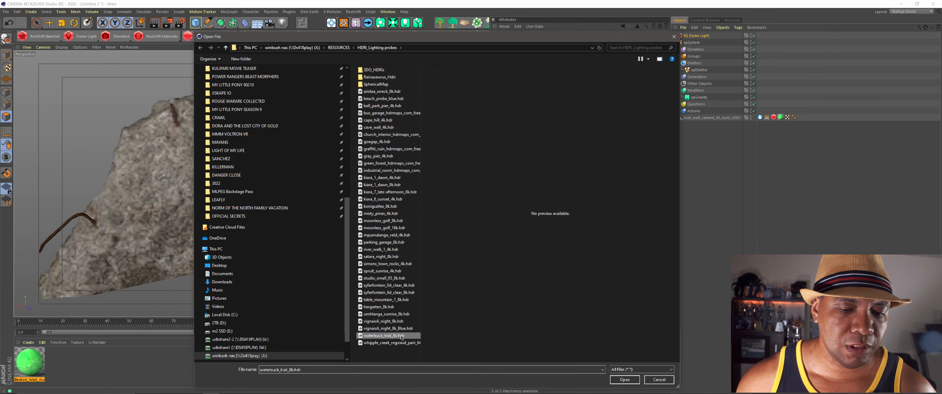
left_click(625, 380)
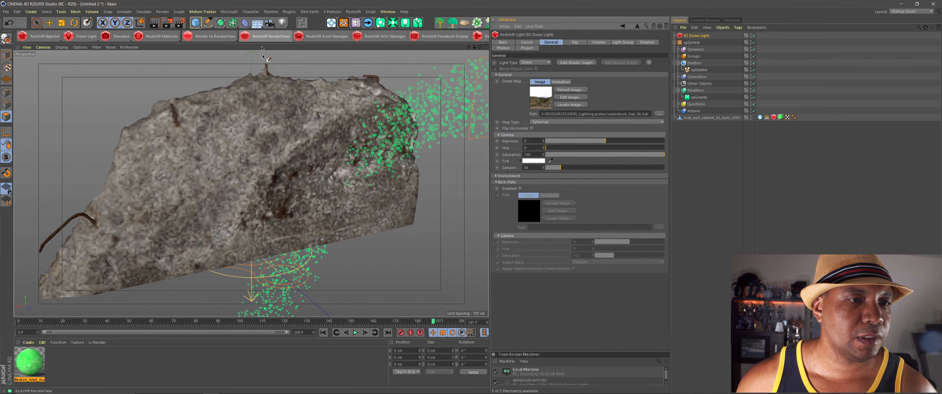
- Bring the Redshift RenderView back, render the wall under the dome lighting and reposition the render window
mouse_move(210, 387)
left_click(260, 368)
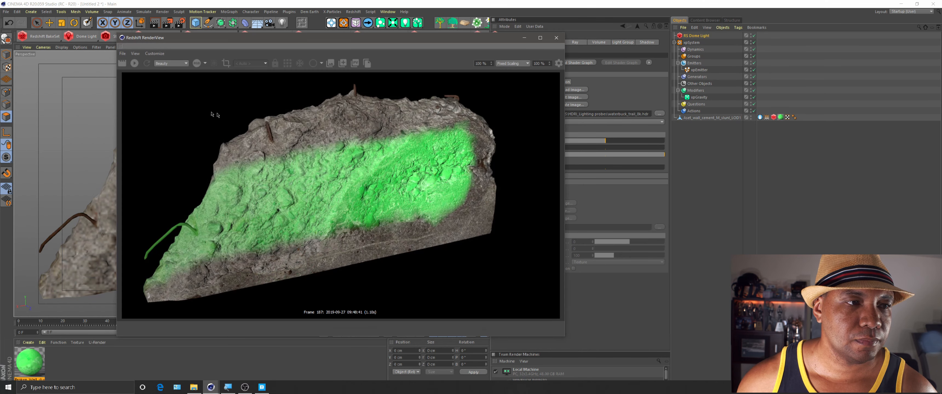
left_click_drag(306, 43, 256, 35)
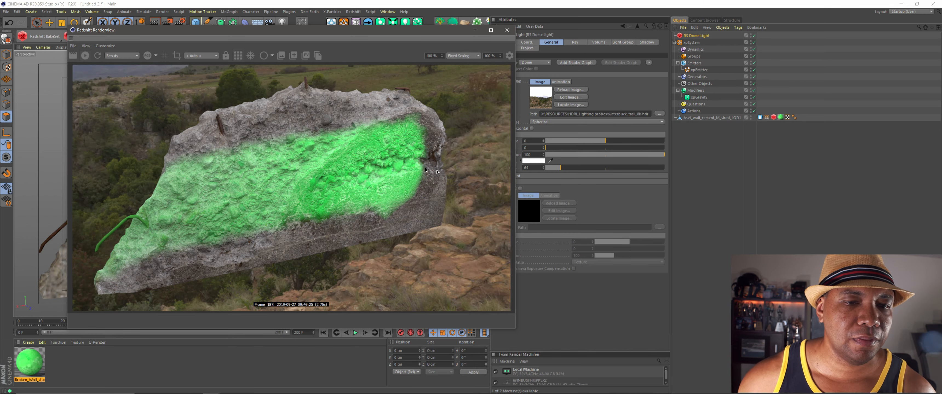
left_click_drag(381, 36, 516, 37)
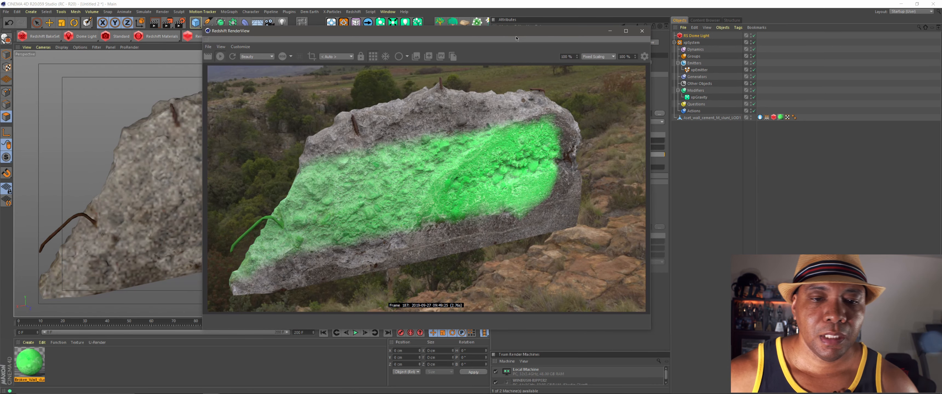